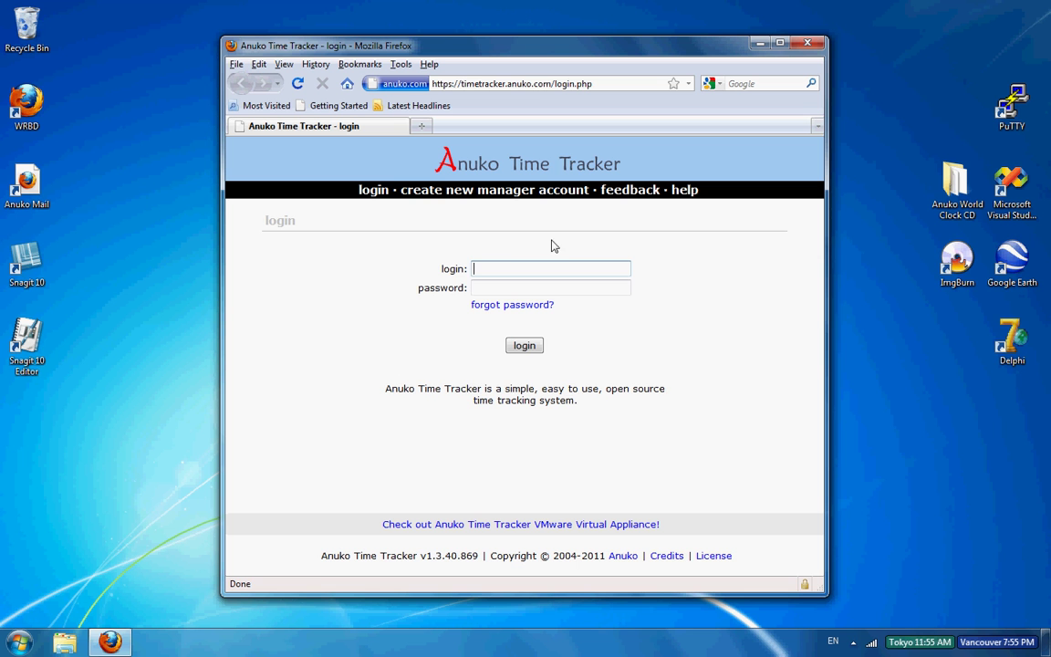
Step: Start a new manager account named Manager with a login and confirmed password
left_click(502, 193)
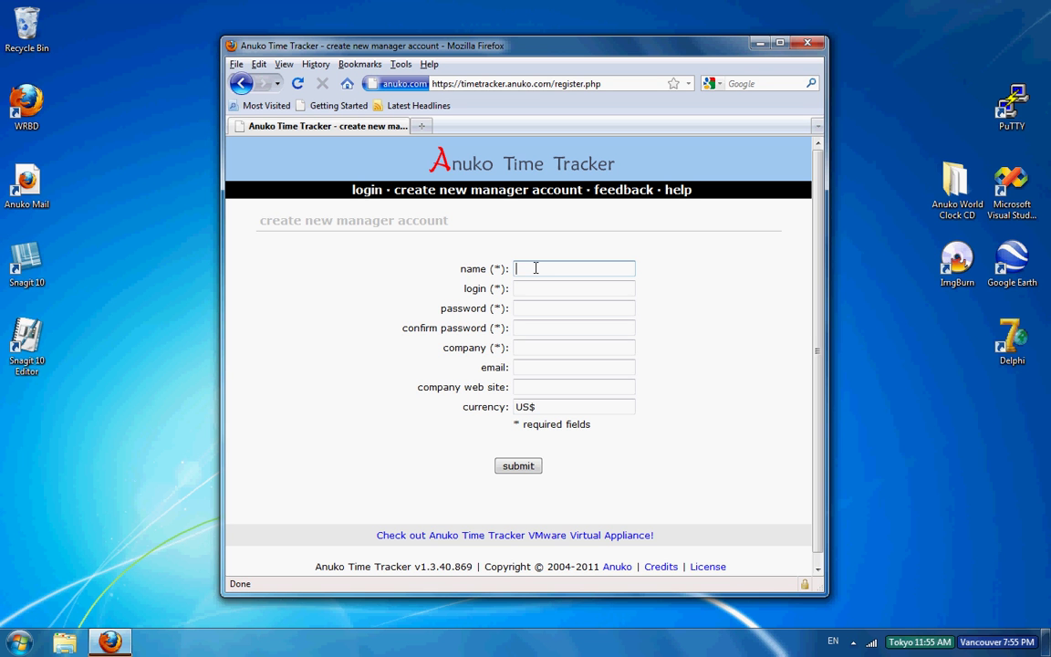
type("Manager")
left_click(576, 287)
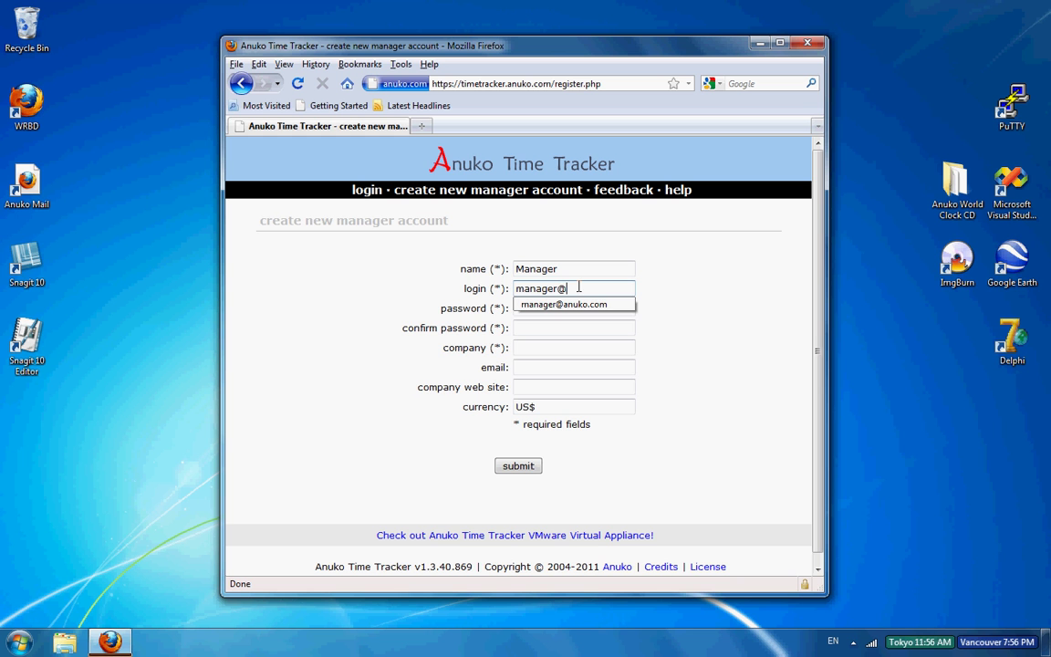
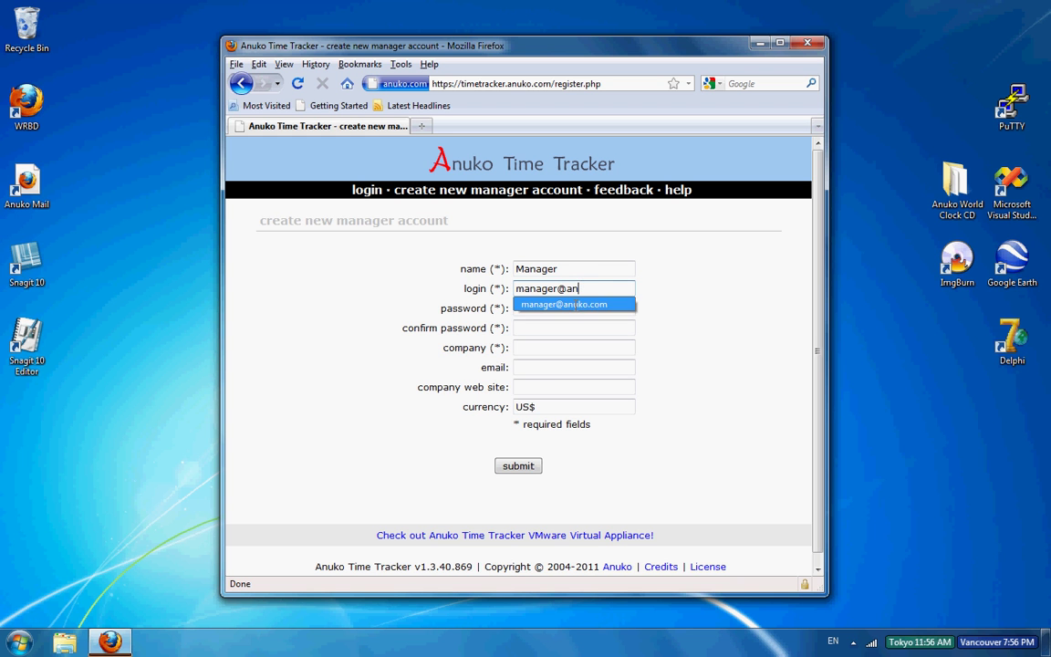
left_click(571, 307)
type("•••••")
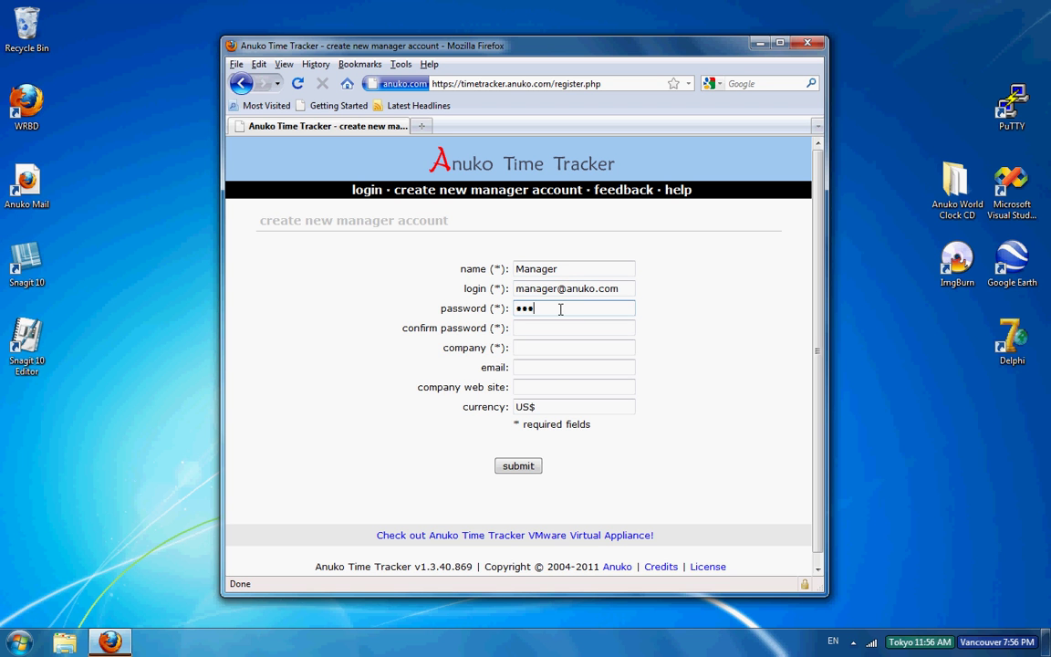
left_click(544, 327)
type("•••••")
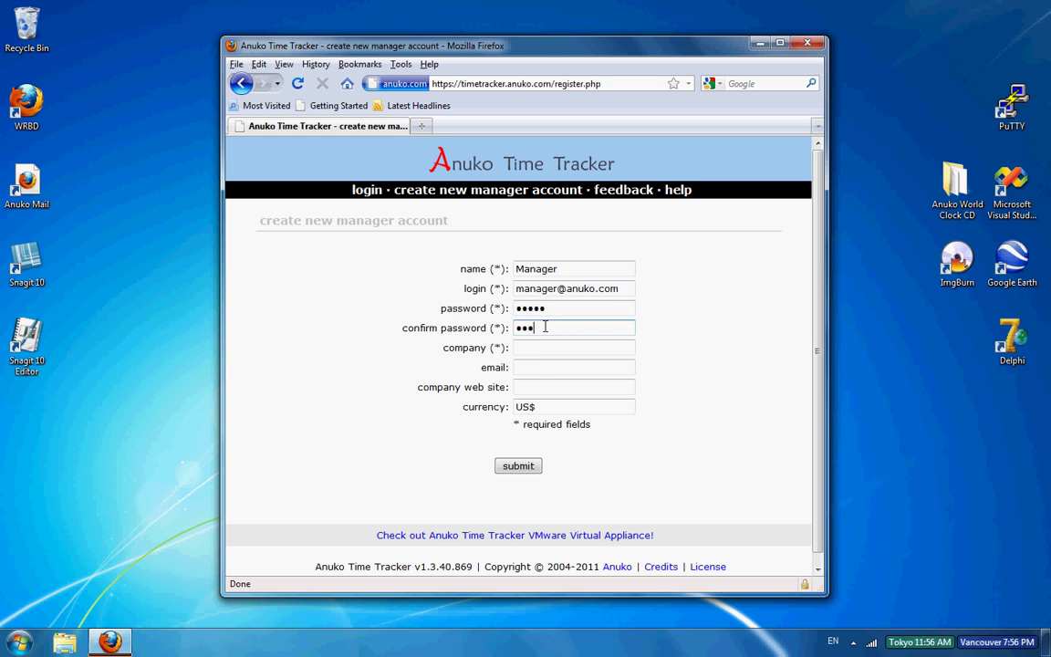
Step: Add company Anuko and the manager's e-mail address, then submit the account
left_click(527, 347)
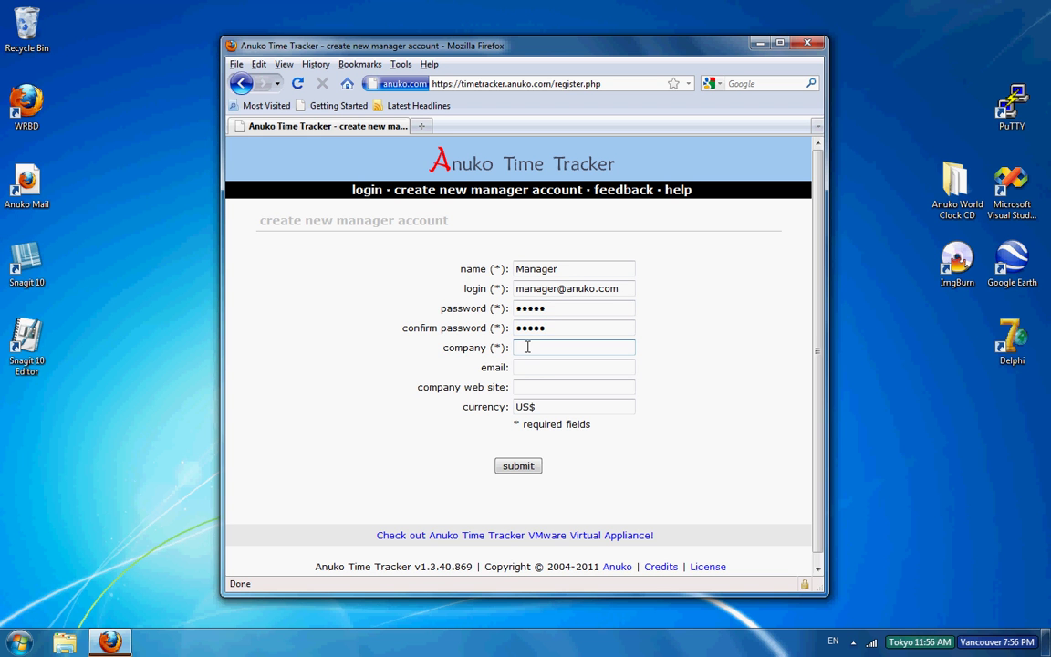
type("Anuko")
left_click(539, 368)
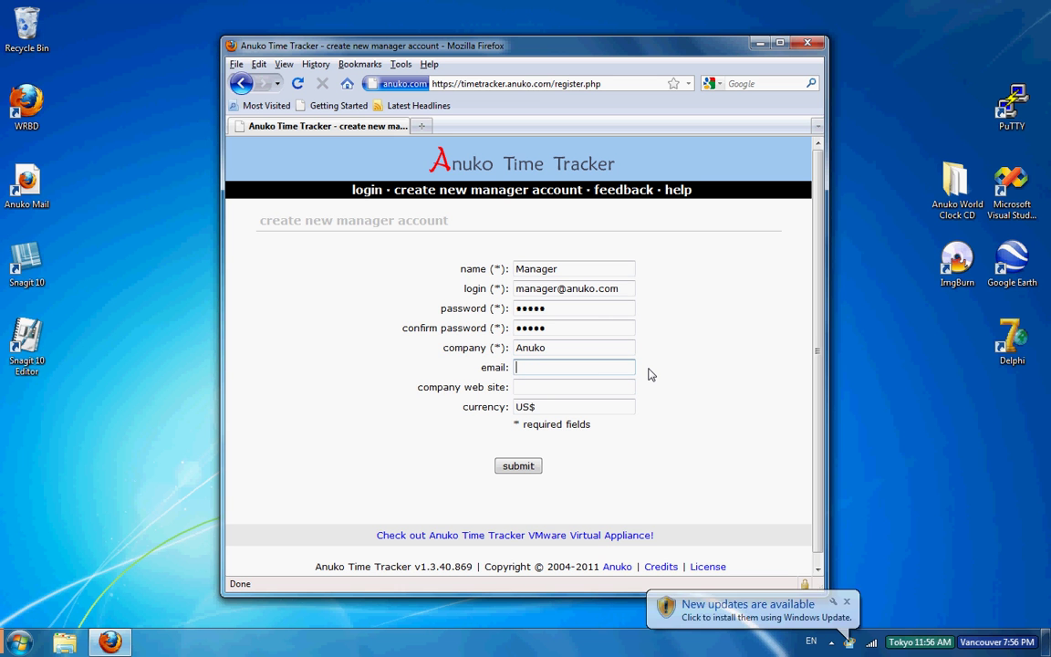
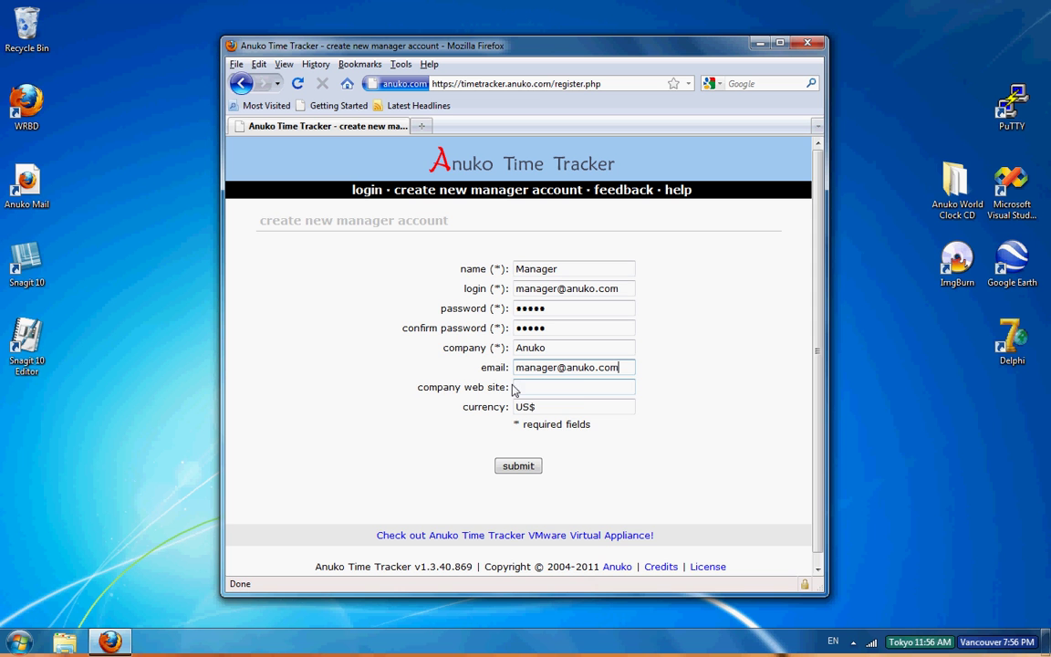
left_click(523, 466)
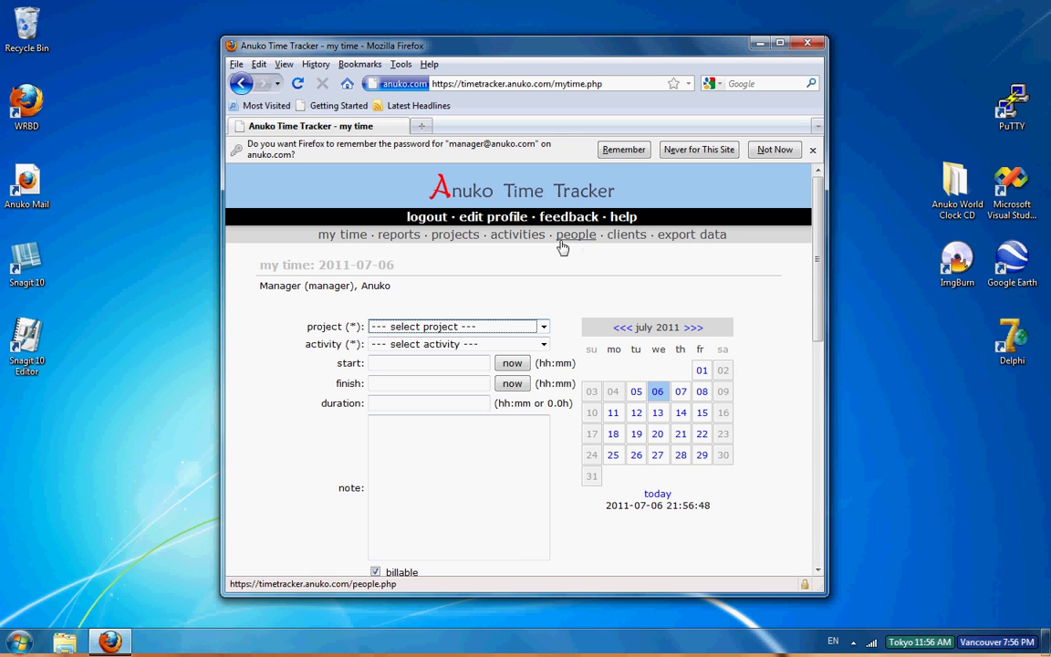
Step: Add a project named Time Tracker from the projects list
left_click(464, 242)
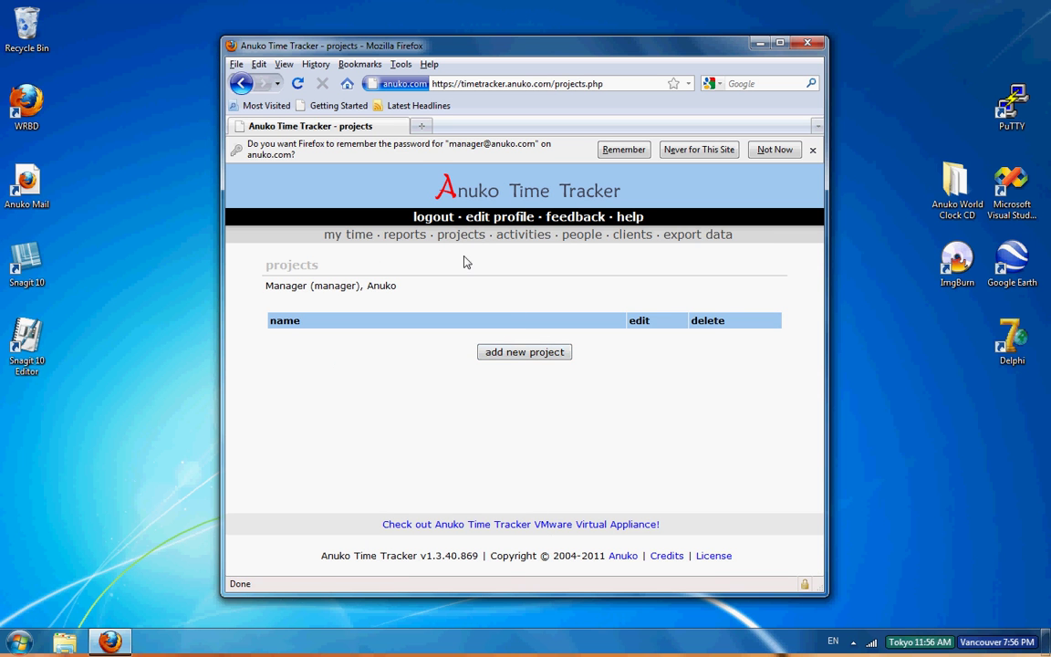
left_click(515, 356)
left_click(532, 299)
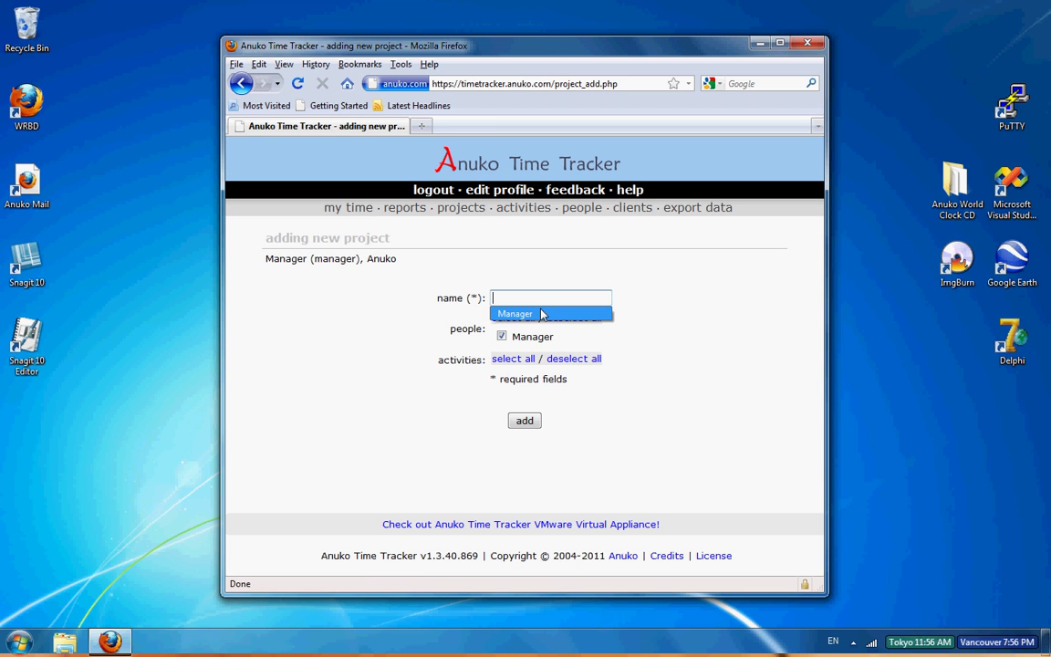
type("Time Tra")
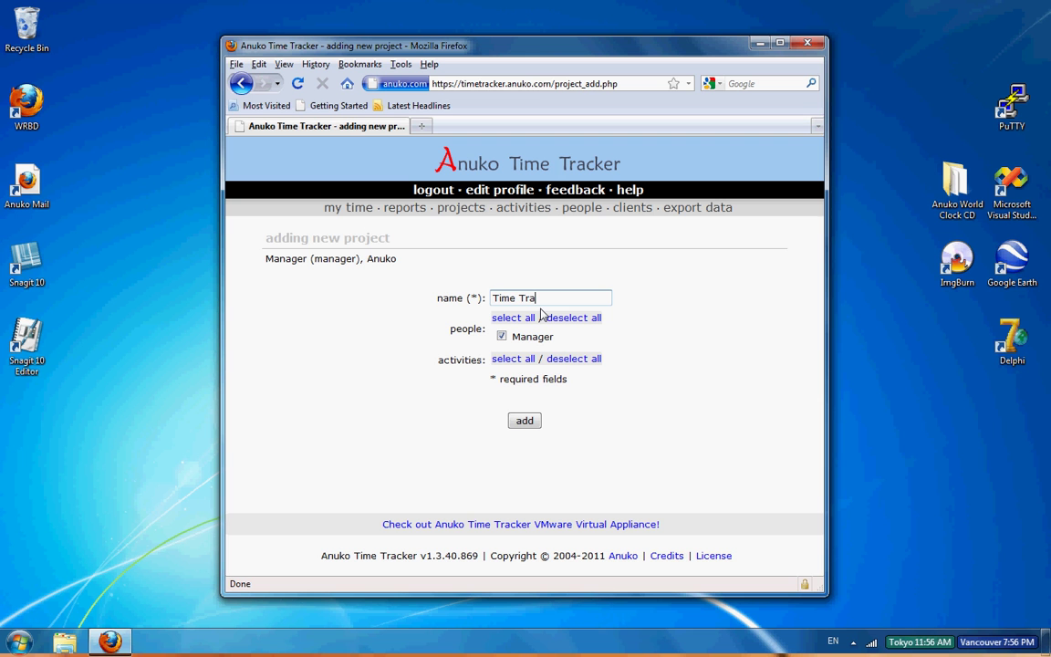
type("cker")
left_click(524, 421)
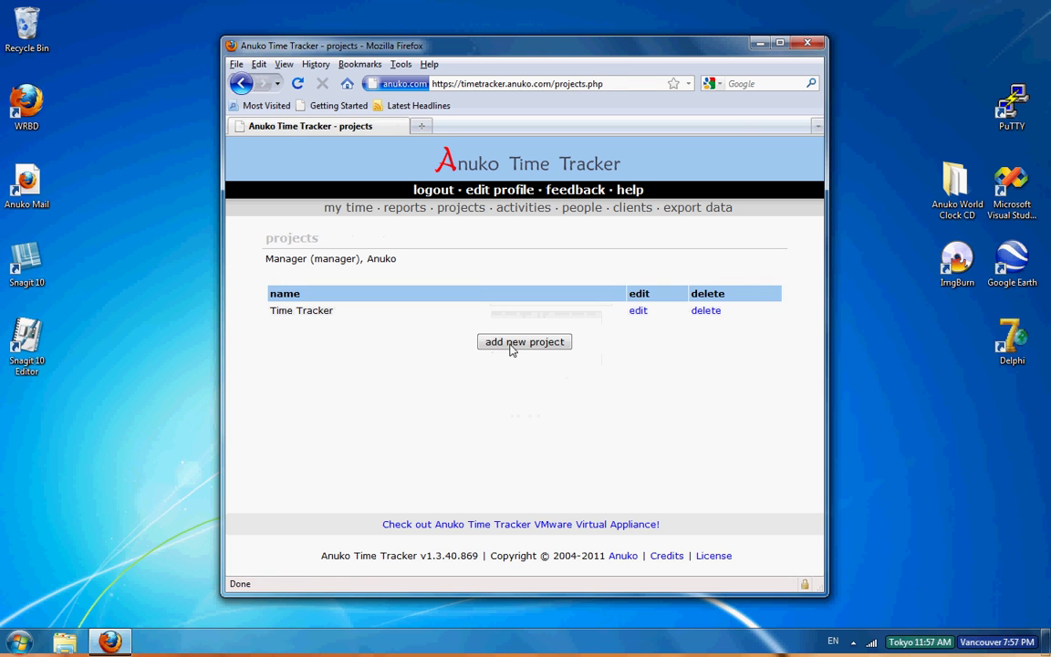
Step: Add a second project named Business Administration
left_click(512, 344)
left_click(518, 299)
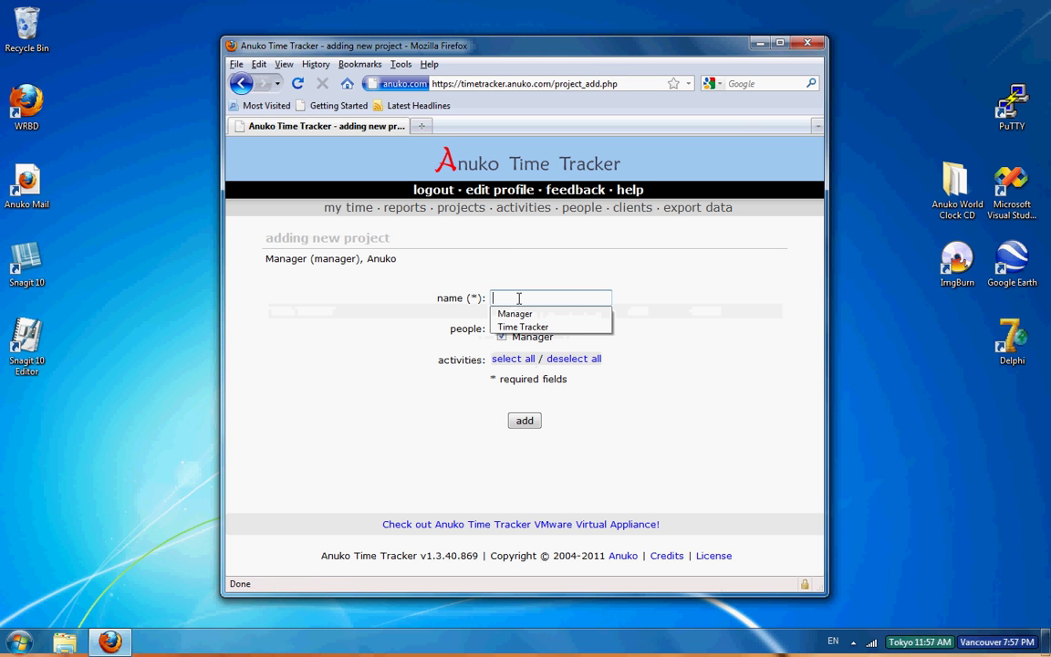
type("Business A")
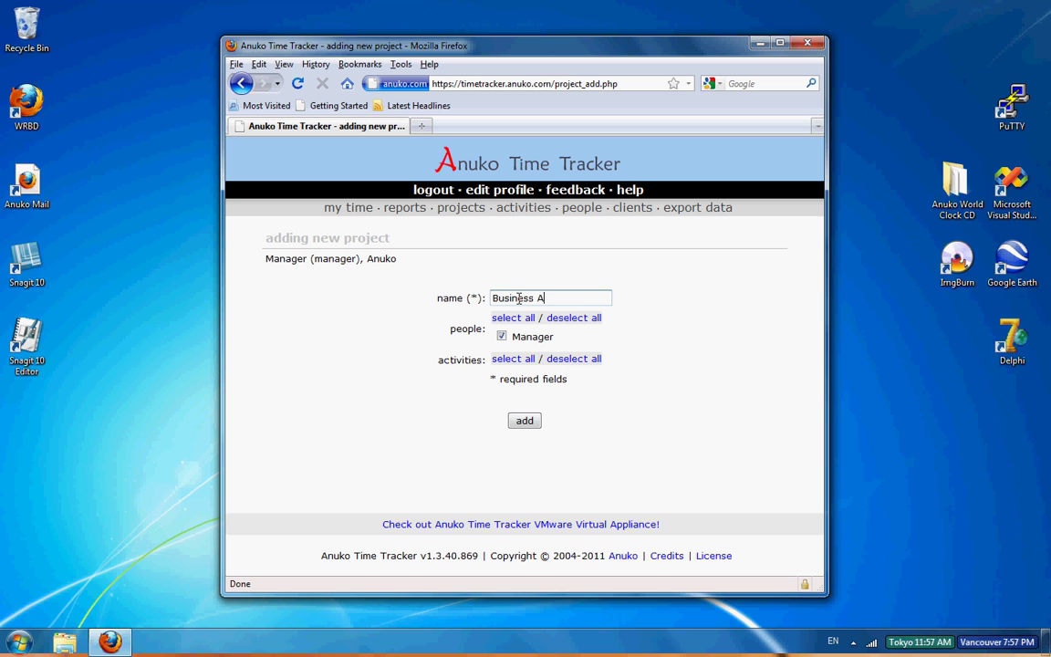
type("dministration")
left_click(526, 420)
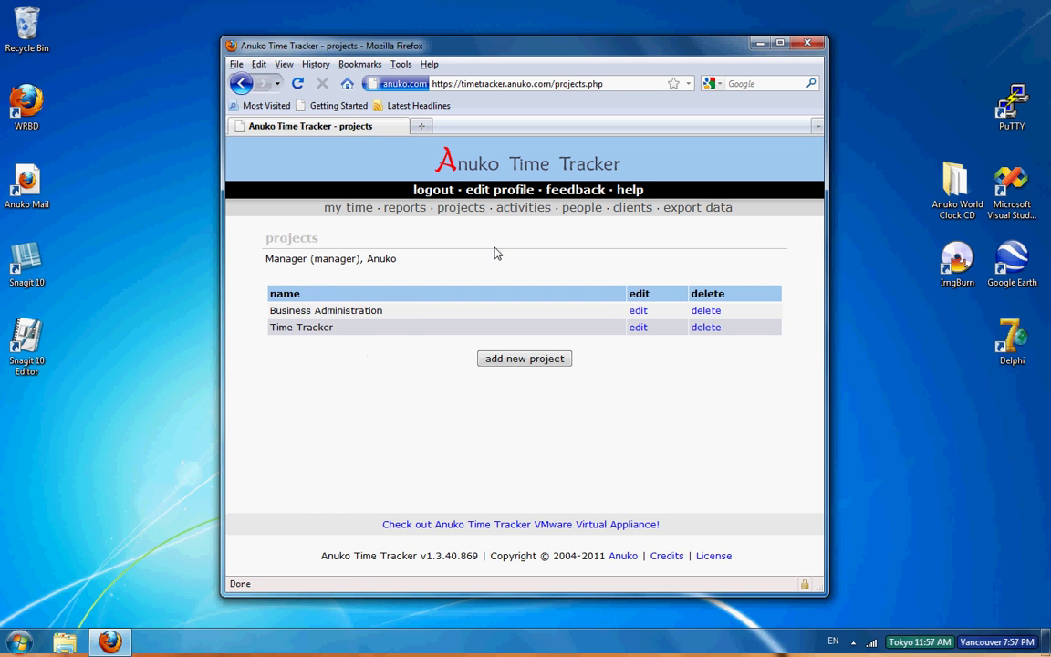
Step: Add a Coding activity assigned only to the Time Tracker project
left_click(523, 210)
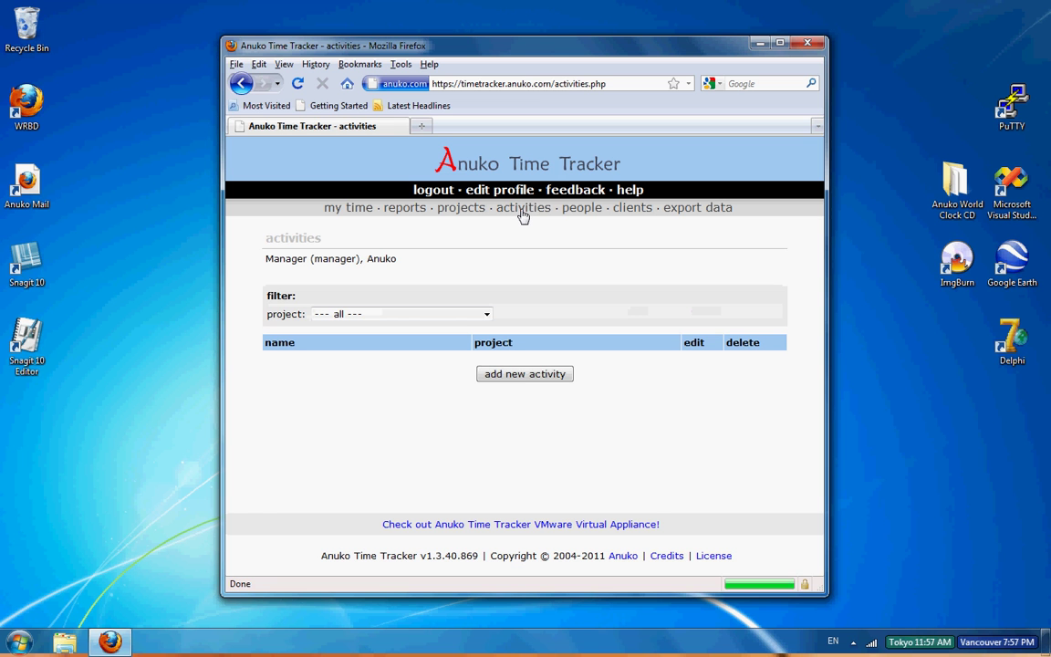
left_click(524, 377)
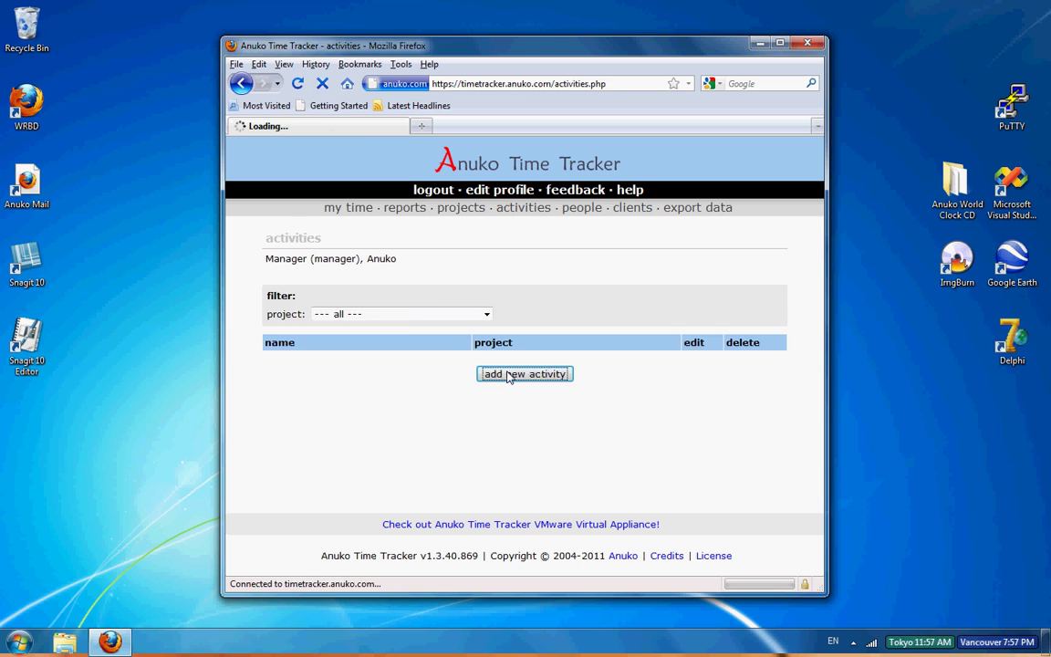
left_click(516, 298)
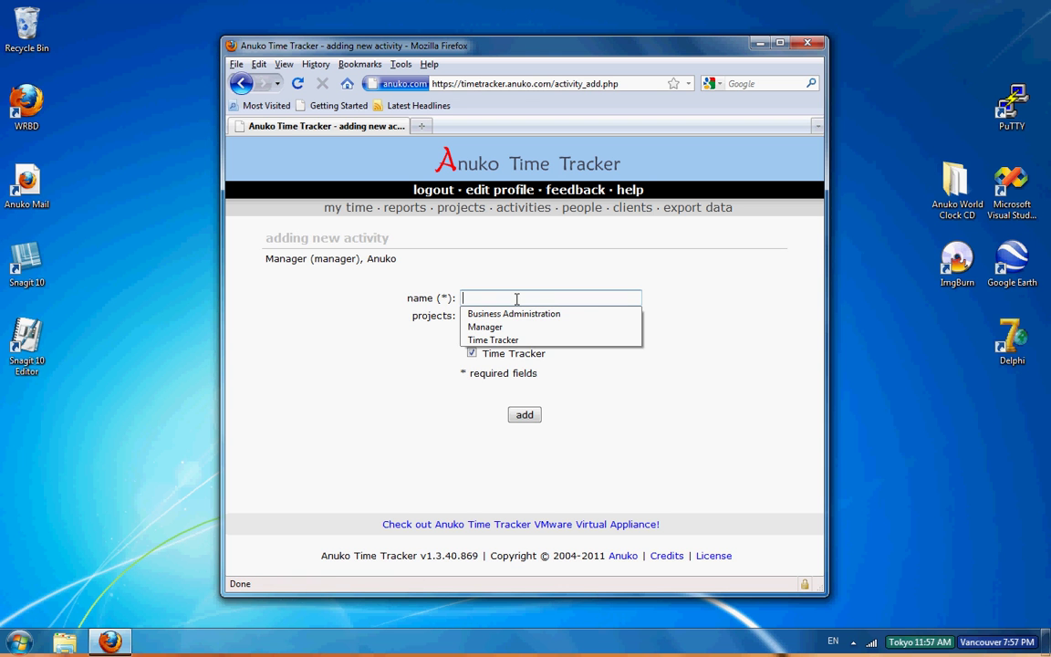
type("Coding")
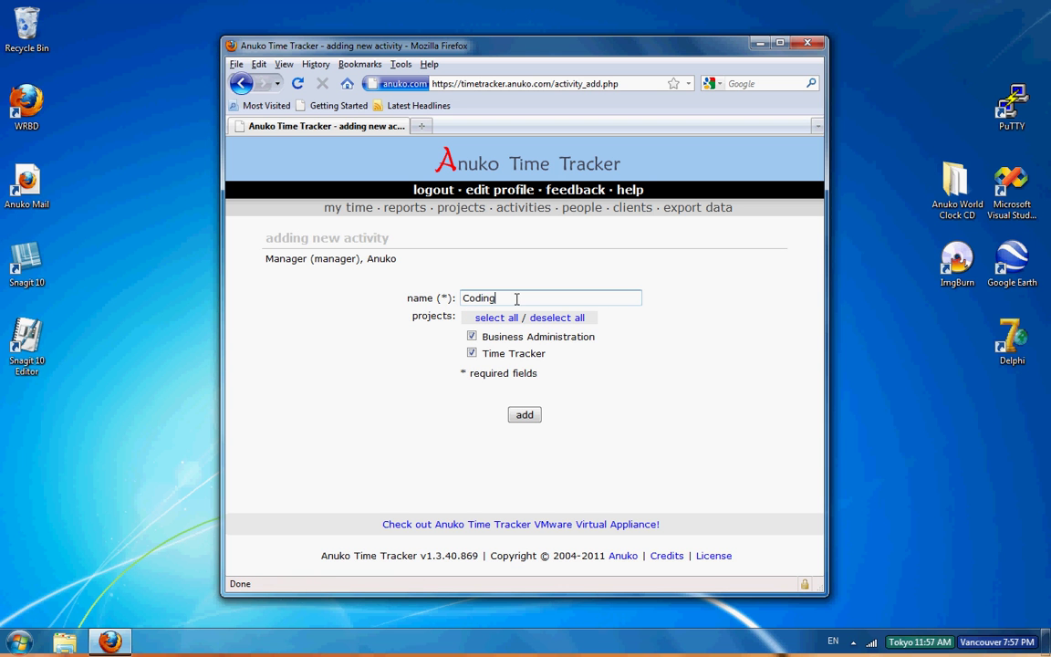
left_click(472, 337)
left_click(526, 419)
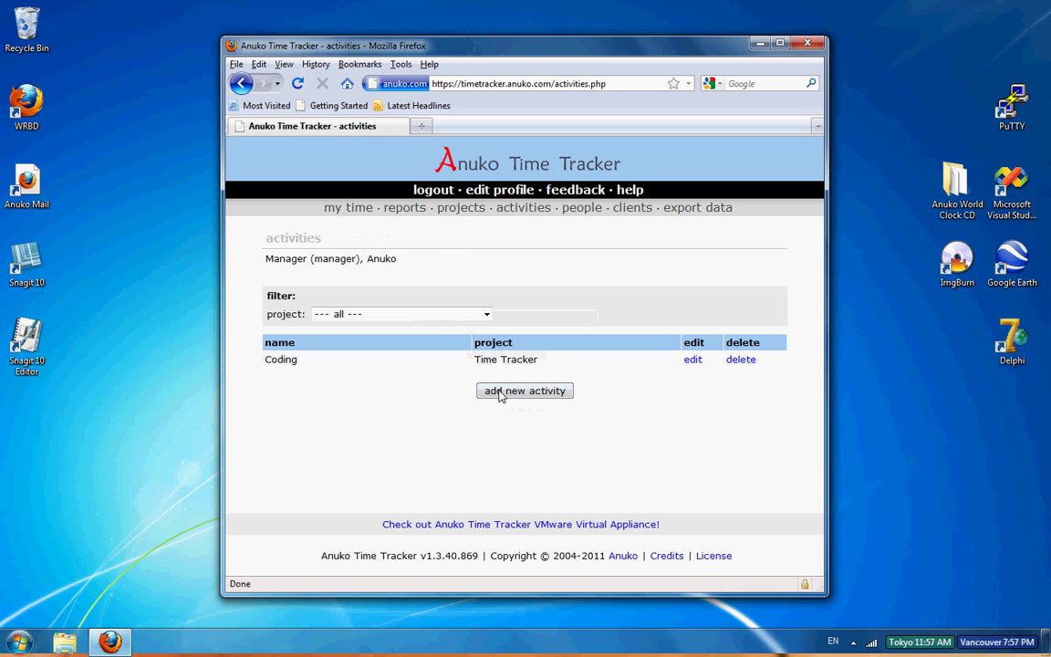
Step: Add a Testing activity for all projects, then review the projects and activities lists
left_click(514, 397)
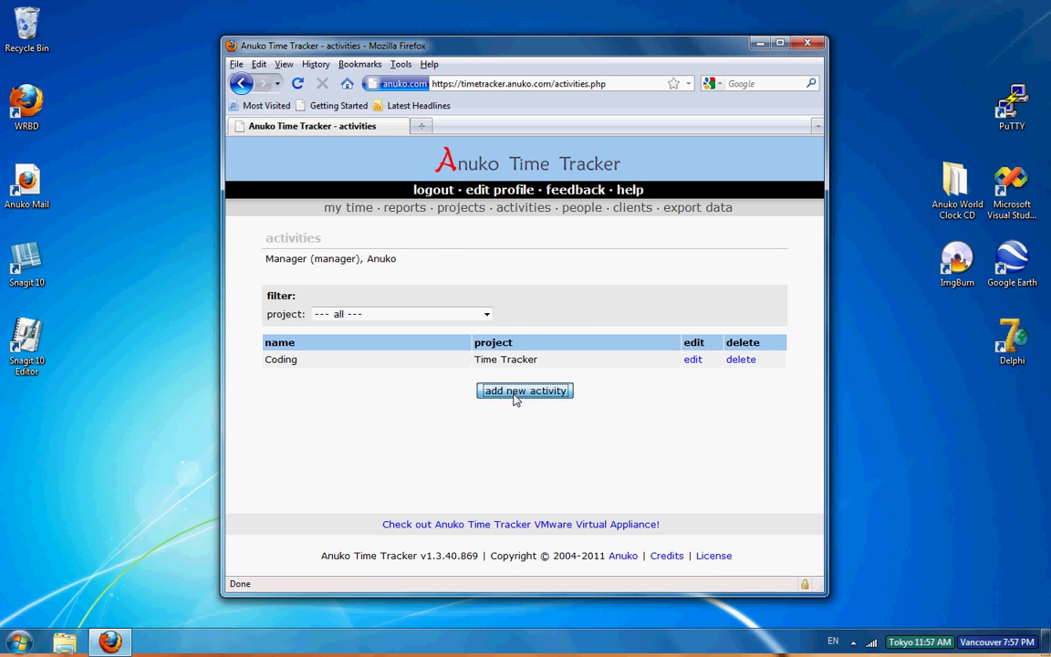
left_click(497, 298)
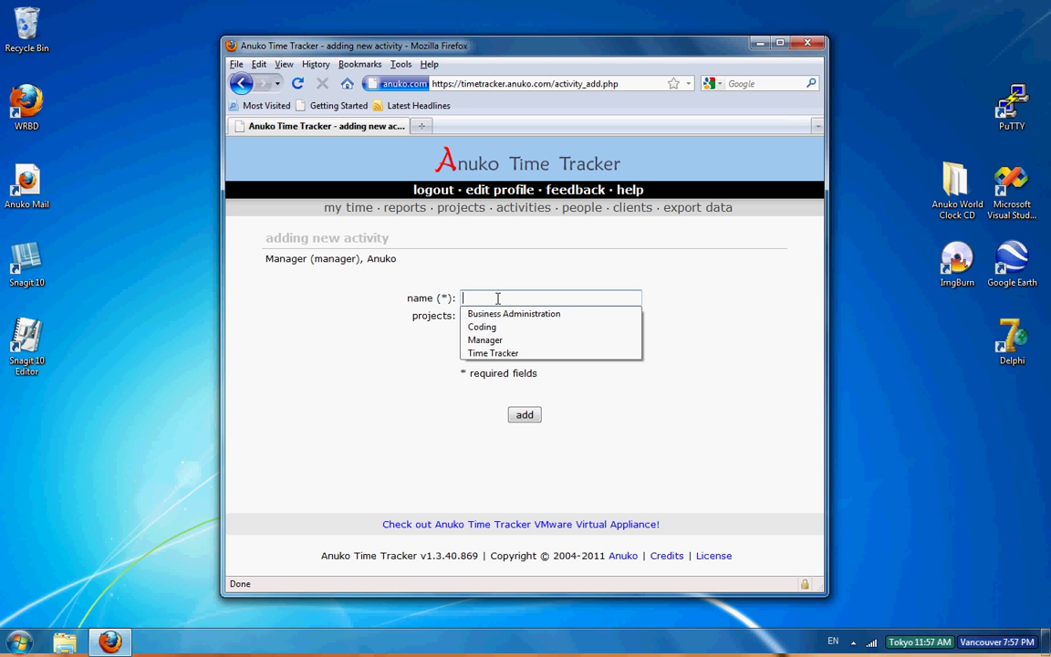
type("Testing")
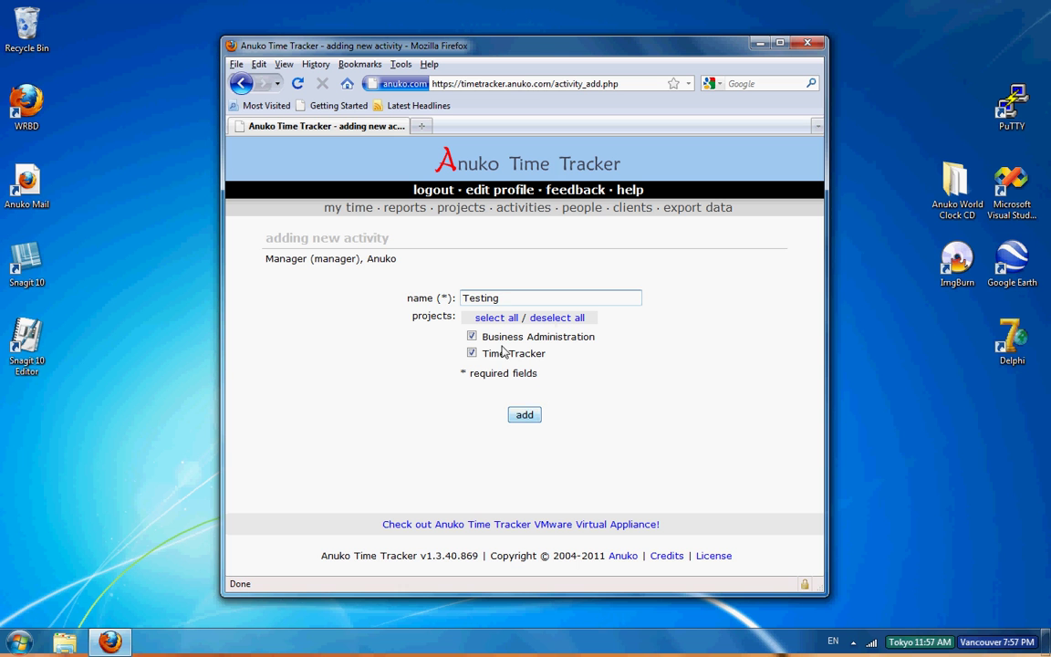
left_click(524, 416)
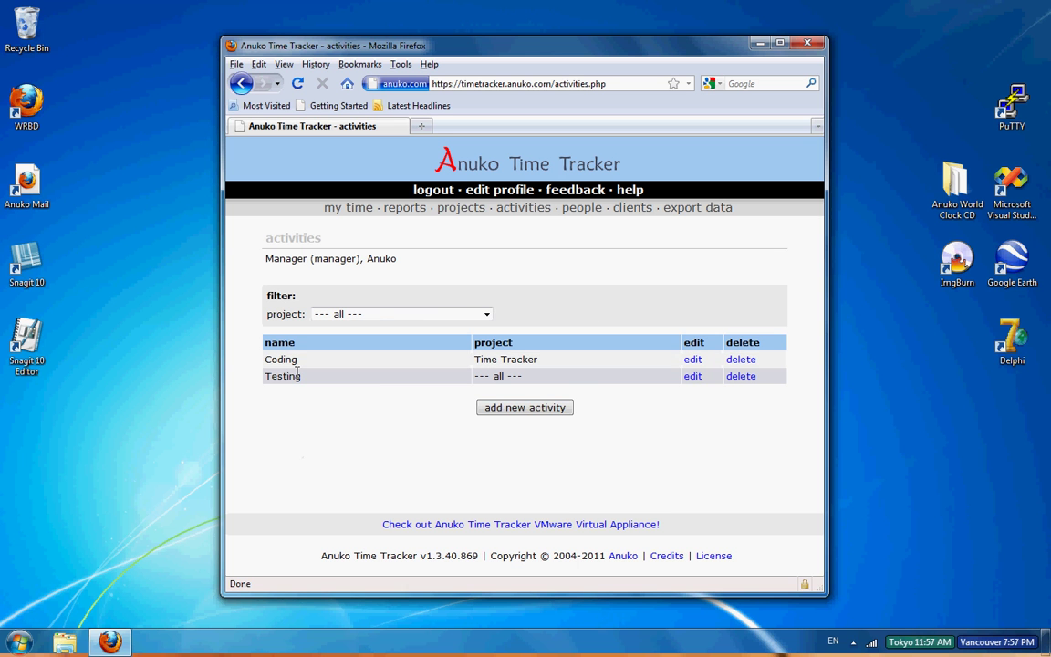
left_click(454, 211)
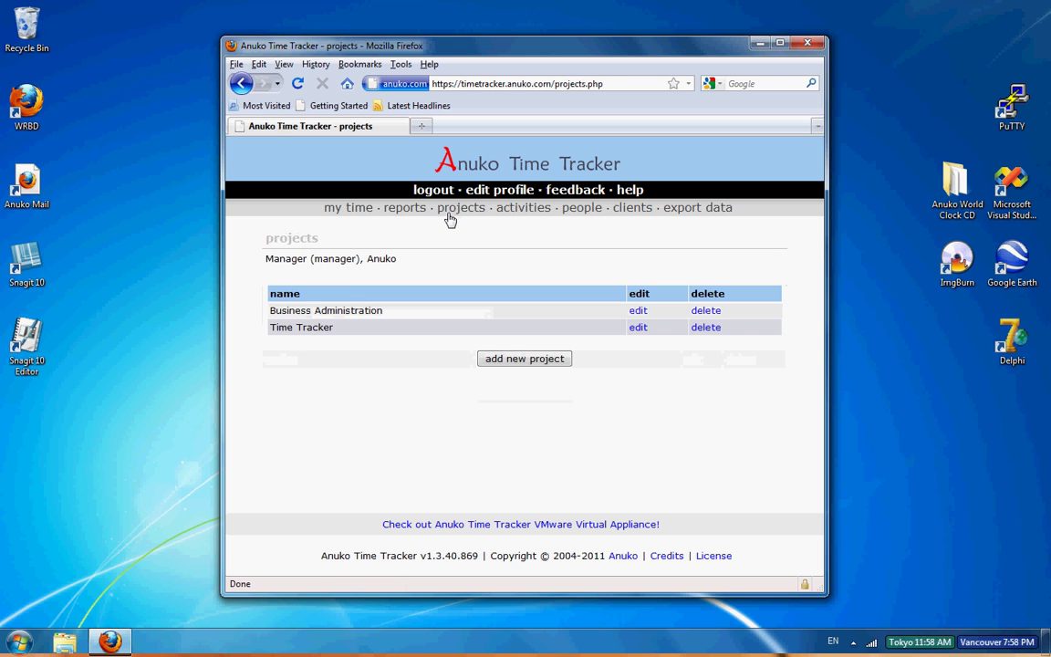
left_click(539, 210)
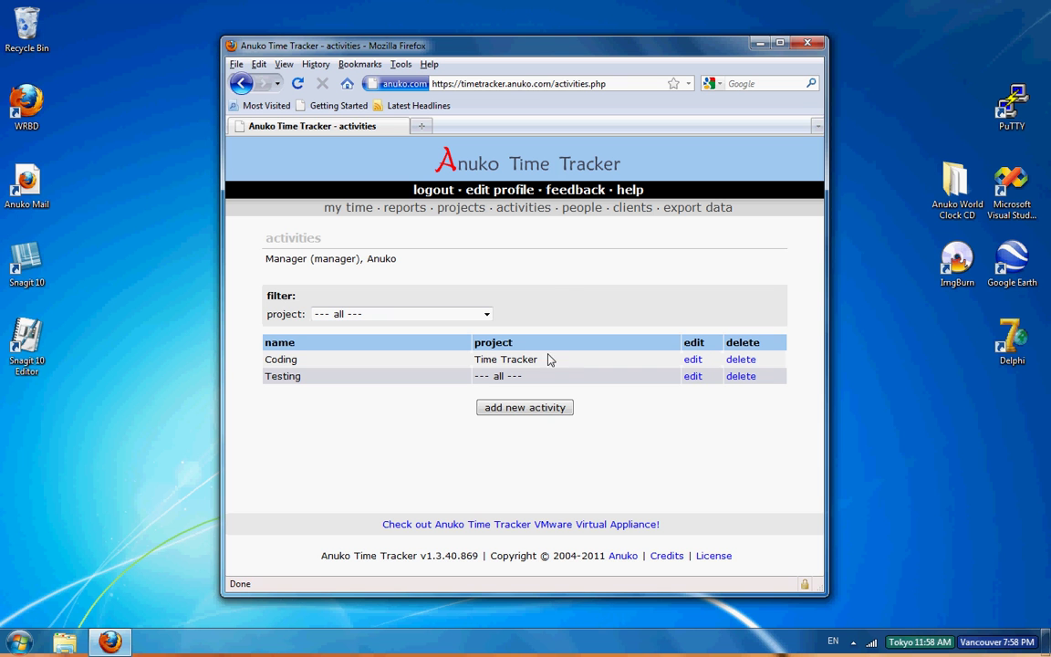
Step: Start a new user named user_01 with a login and a confirmed password
left_click(586, 210)
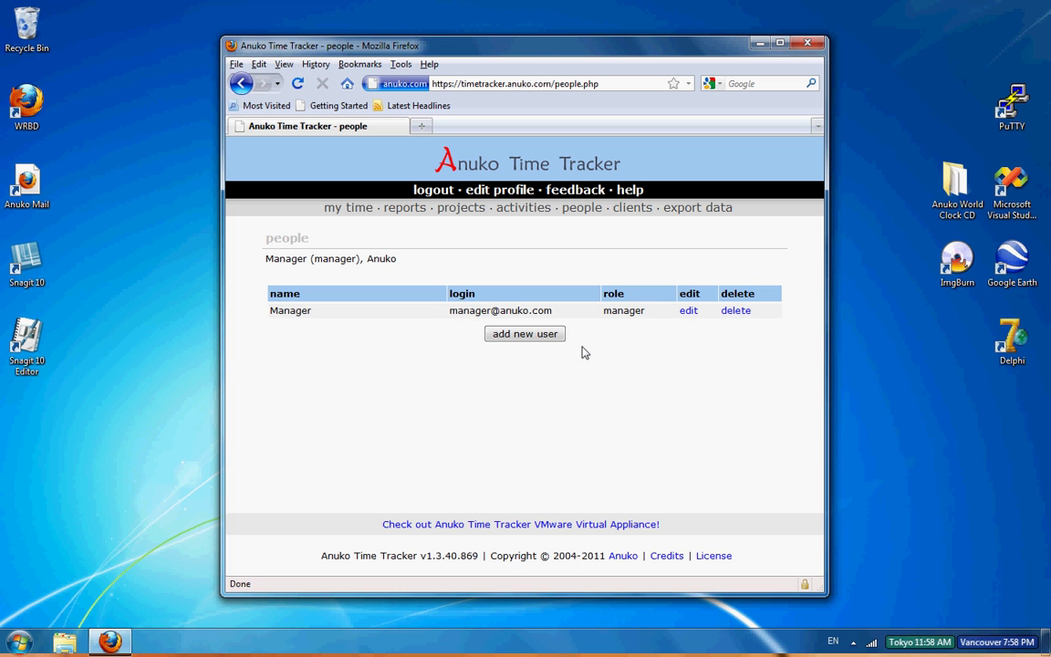
left_click(551, 334)
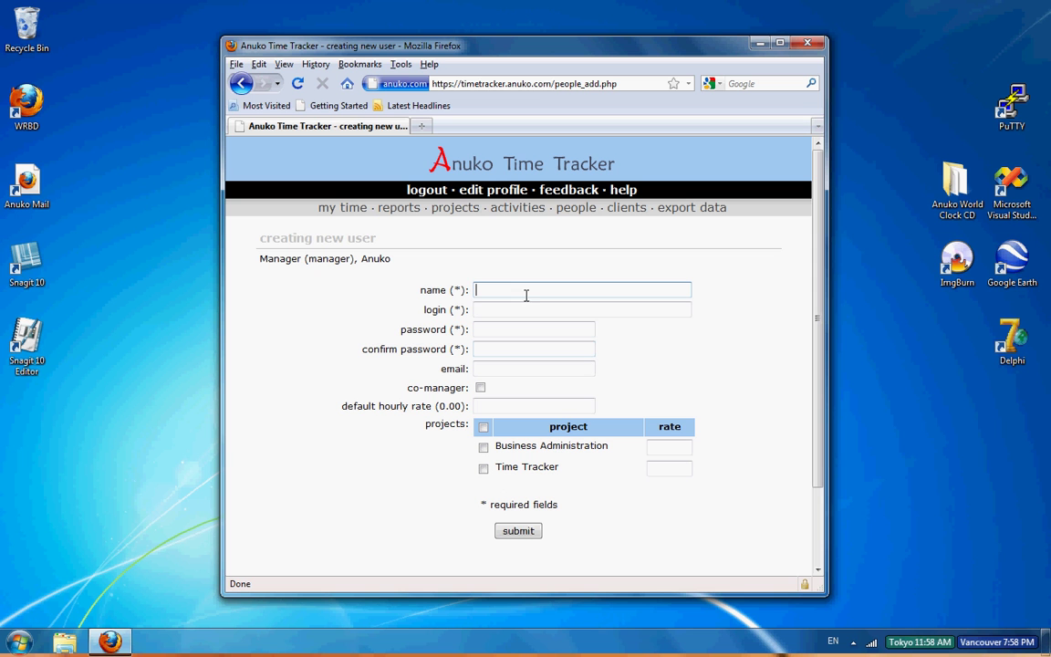
type("user_01")
left_click(548, 309)
type("u")
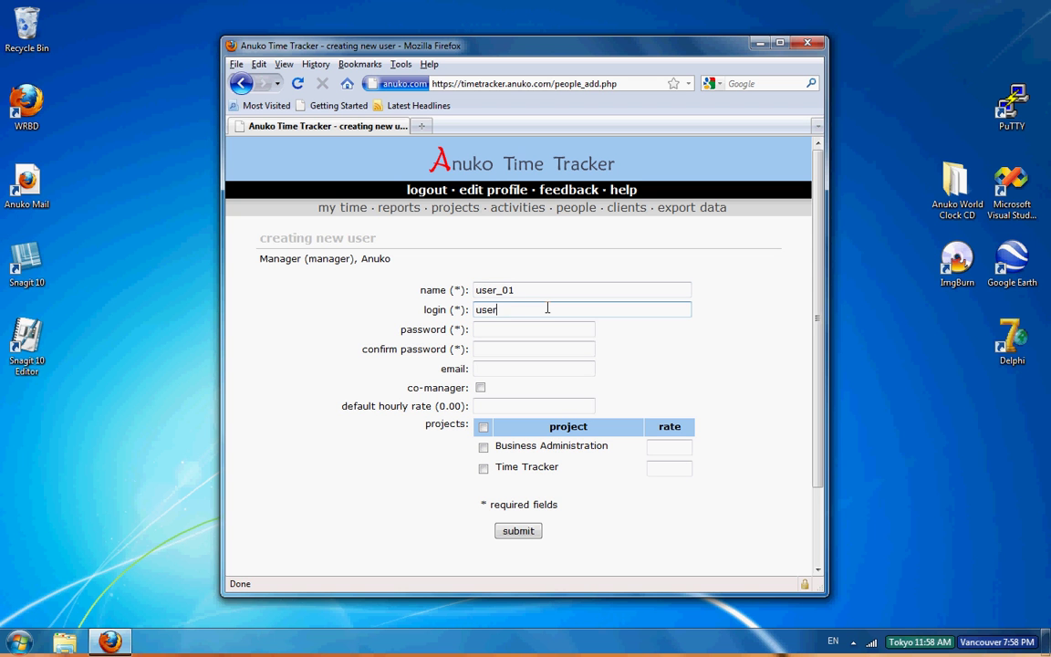
type("01")
left_click(538, 329)
left_click(547, 311)
left_click(548, 330)
type("12345")
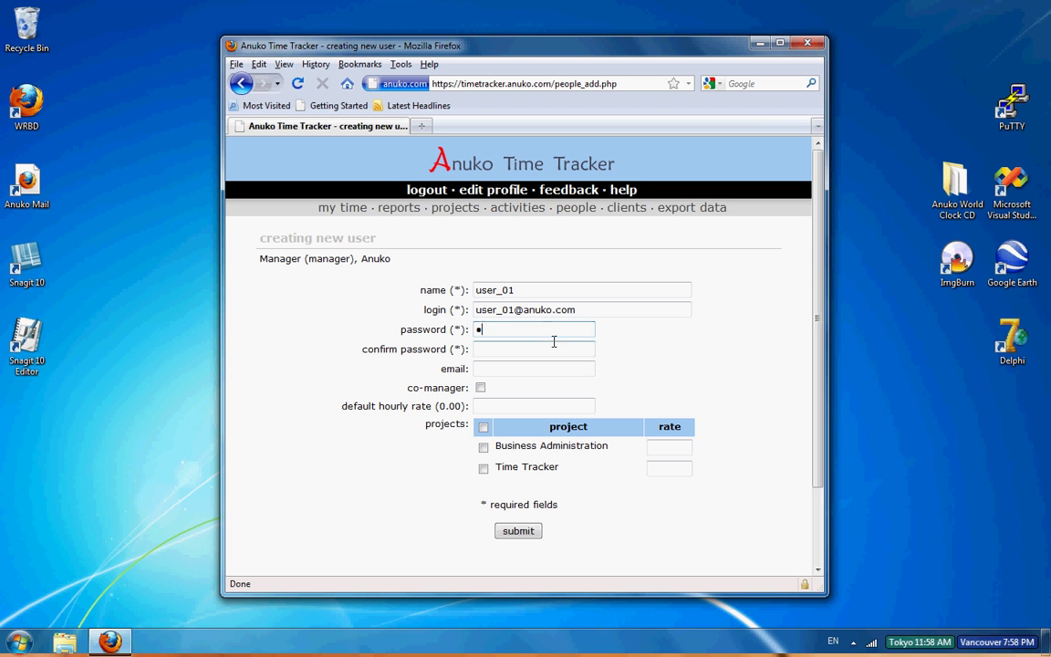
left_click(526, 350)
type("12345")
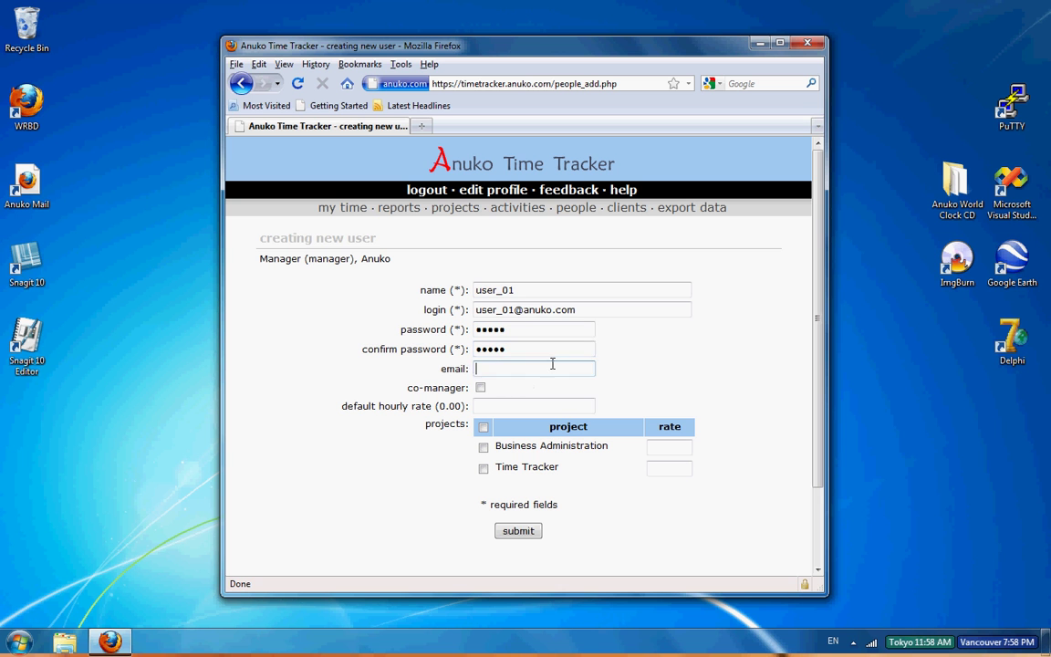
Step: Reuse the login as the user's e-mail, assign all projects, and save the user
left_click_drag(578, 311, 435, 311)
key("ctrl+c")
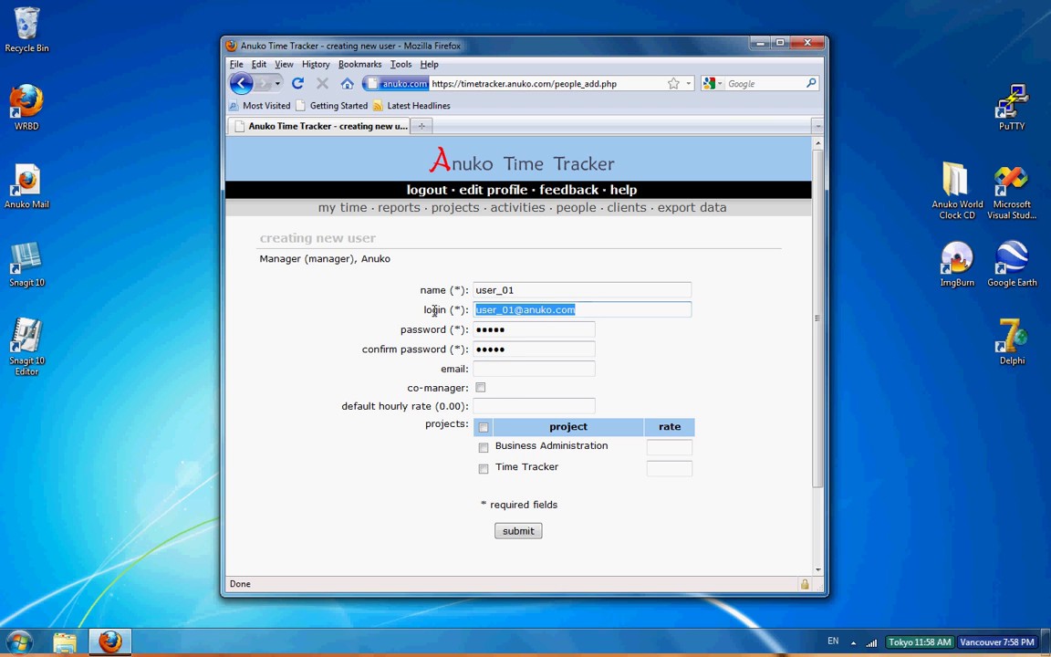
left_click(508, 368)
key("ctrl+v")
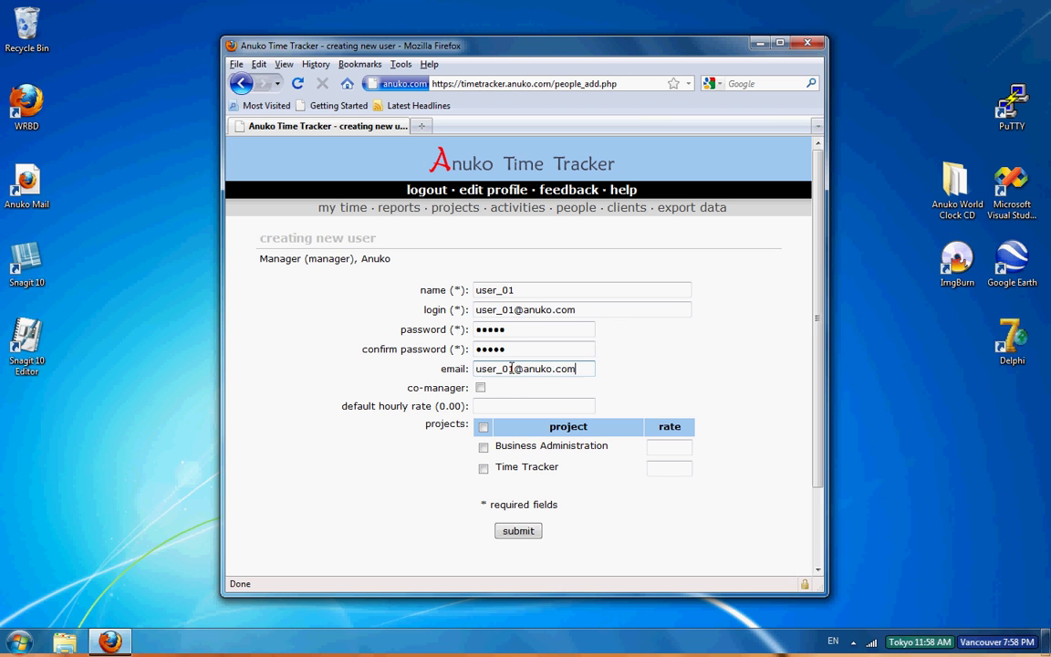
left_click(483, 428)
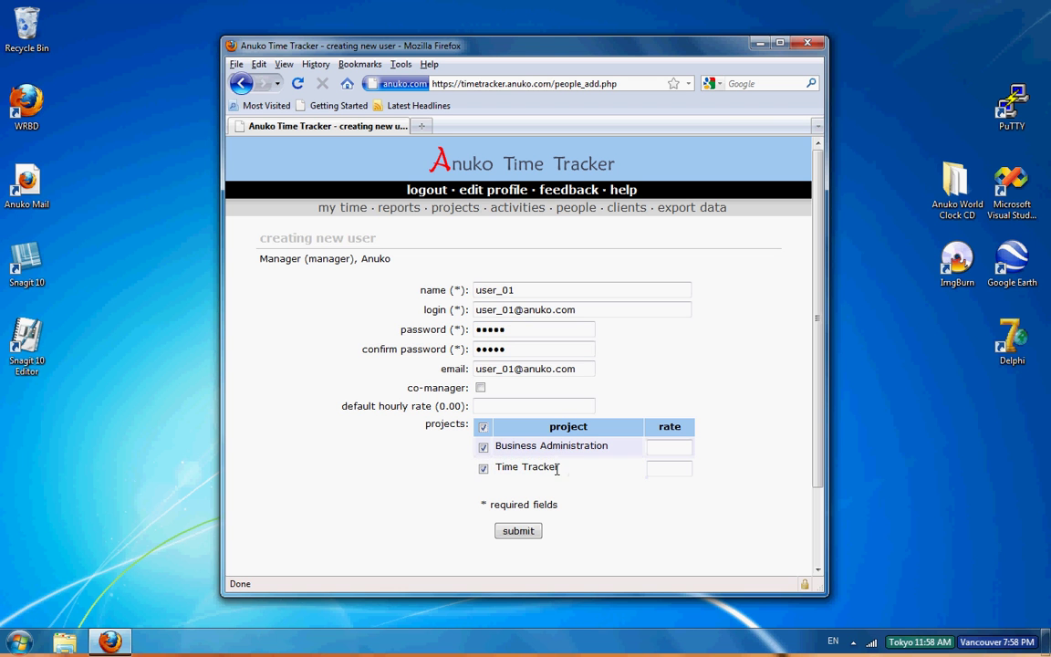
left_click(506, 406)
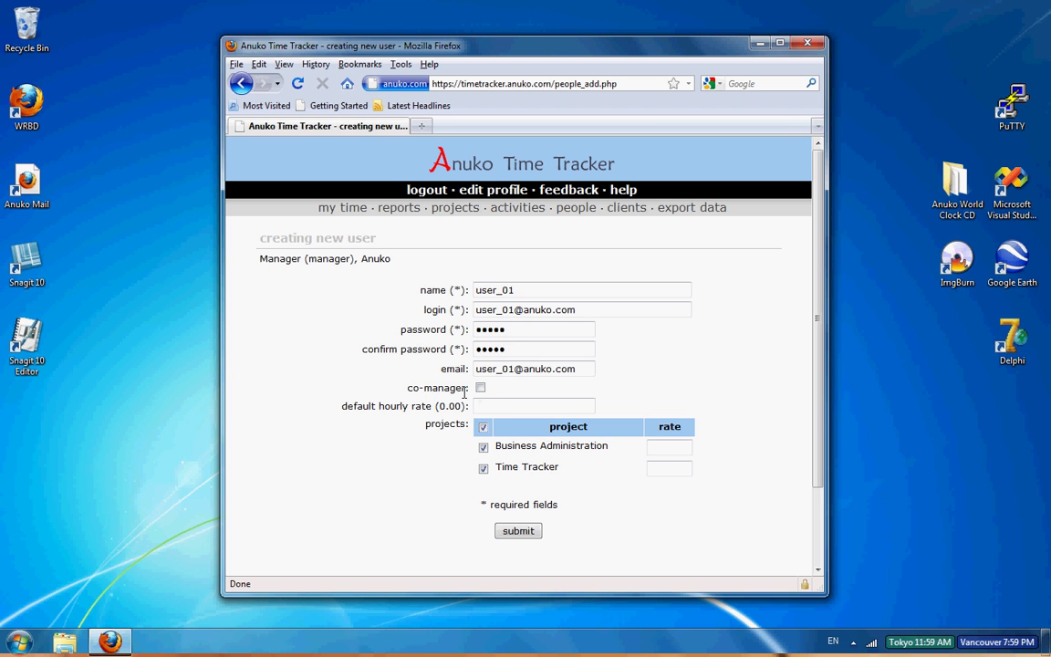
left_click(484, 406)
left_click(517, 531)
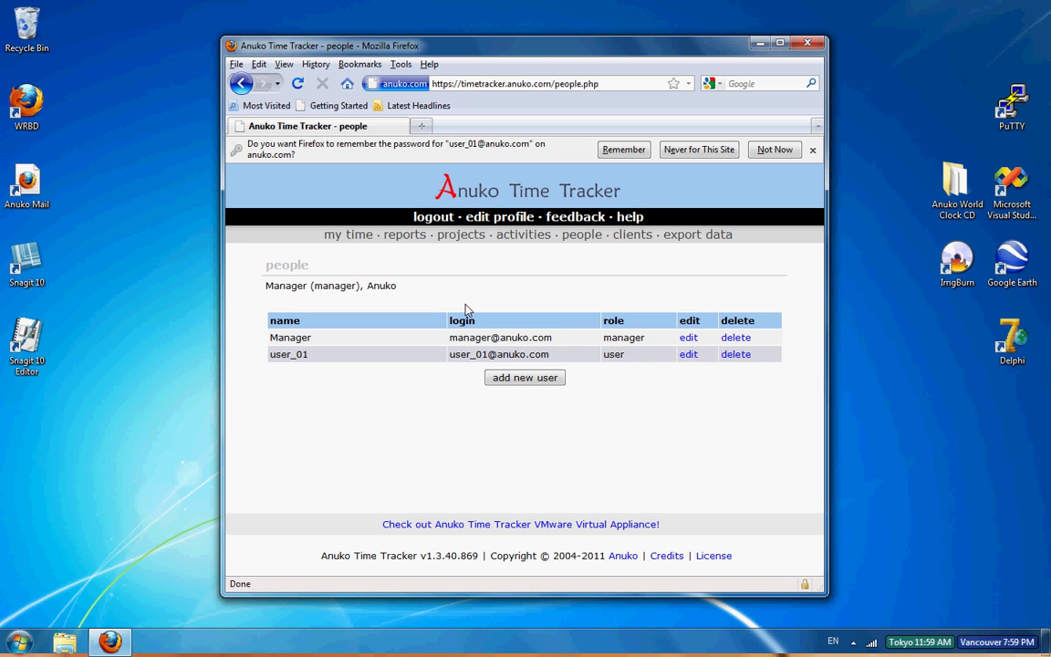
Step: On My Time, select project Time Tracker and activity Testing
left_click(348, 236)
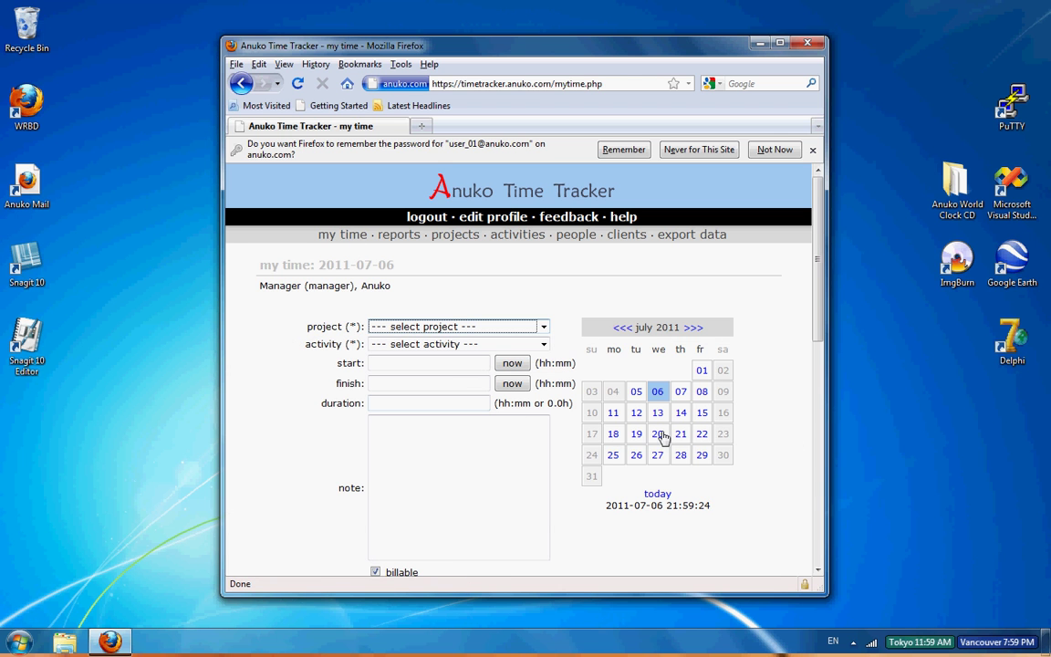
left_click(543, 328)
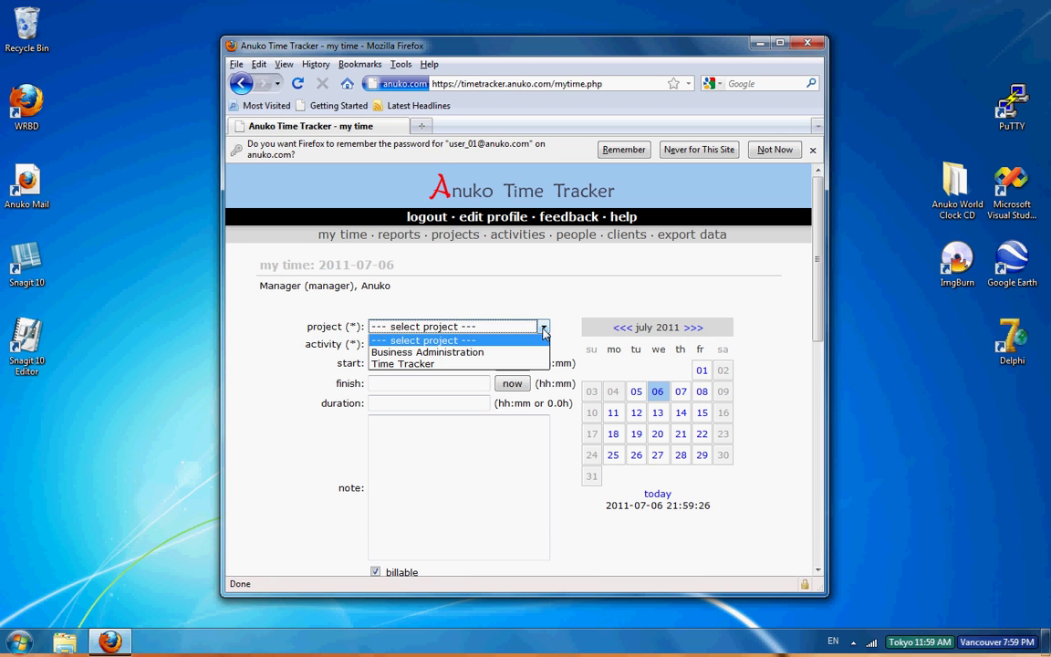
left_click(458, 364)
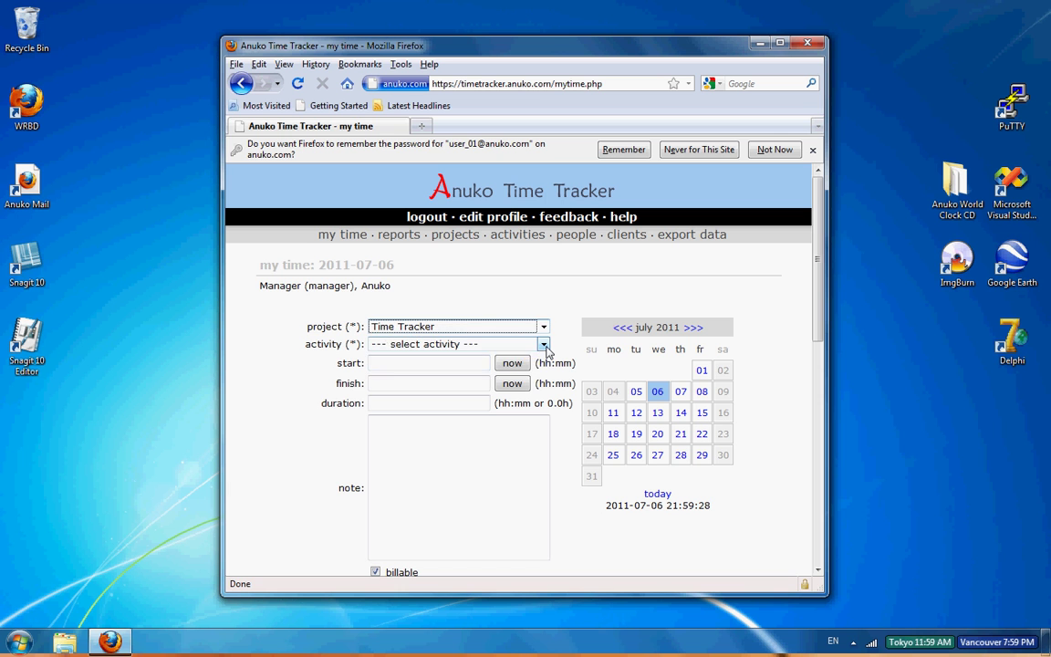
left_click(545, 347)
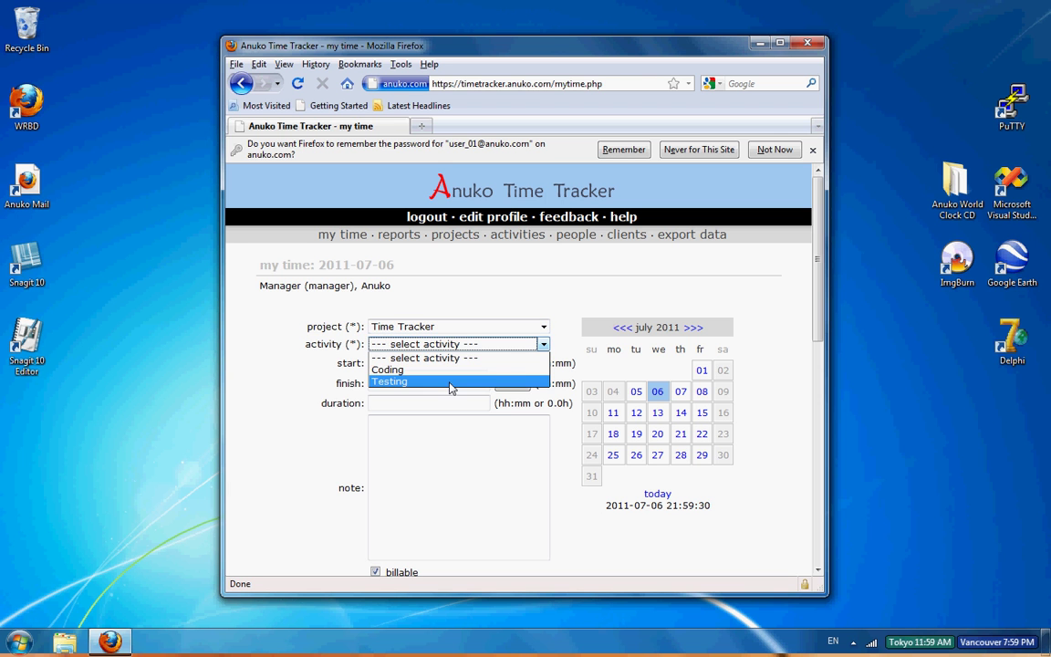
left_click(449, 383)
Step: Log 21:59 to 22:00 with the note 'This is test.' and submit the entry
left_click(512, 363)
left_click(449, 385)
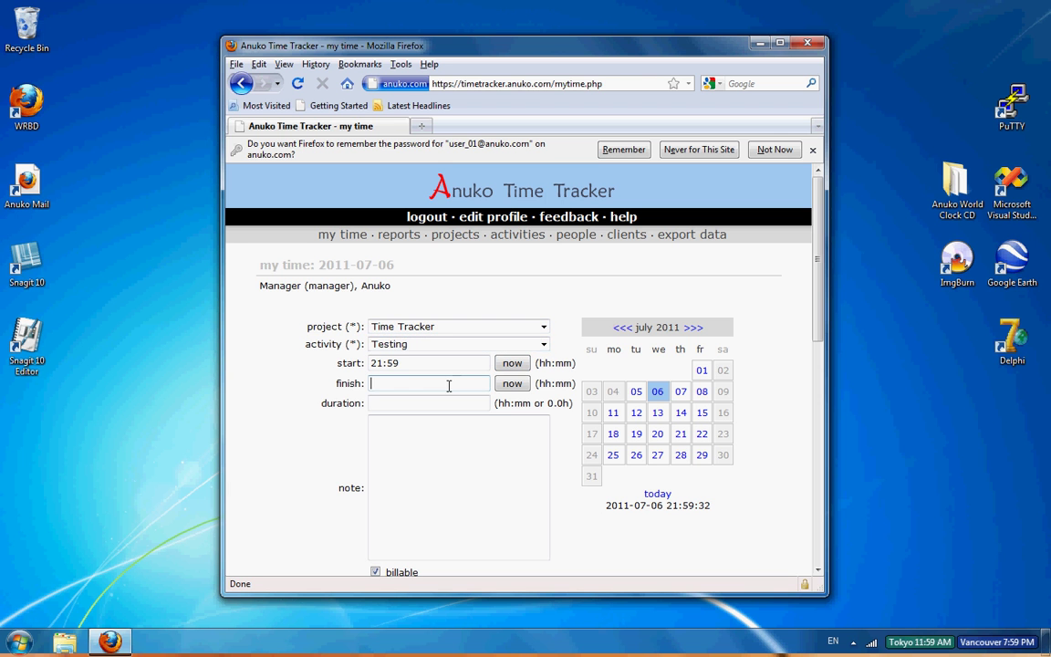
type("22")
left_click(474, 466)
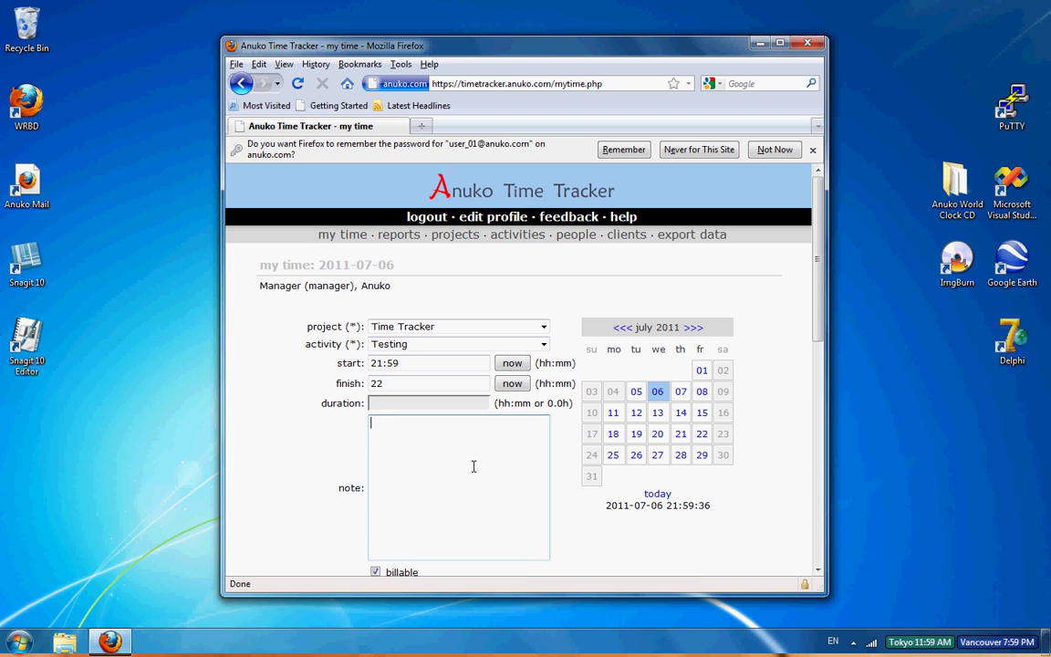
type("This is test.")
scroll(819, 347, "down", 1)
scroll(819, 347, "down", 2)
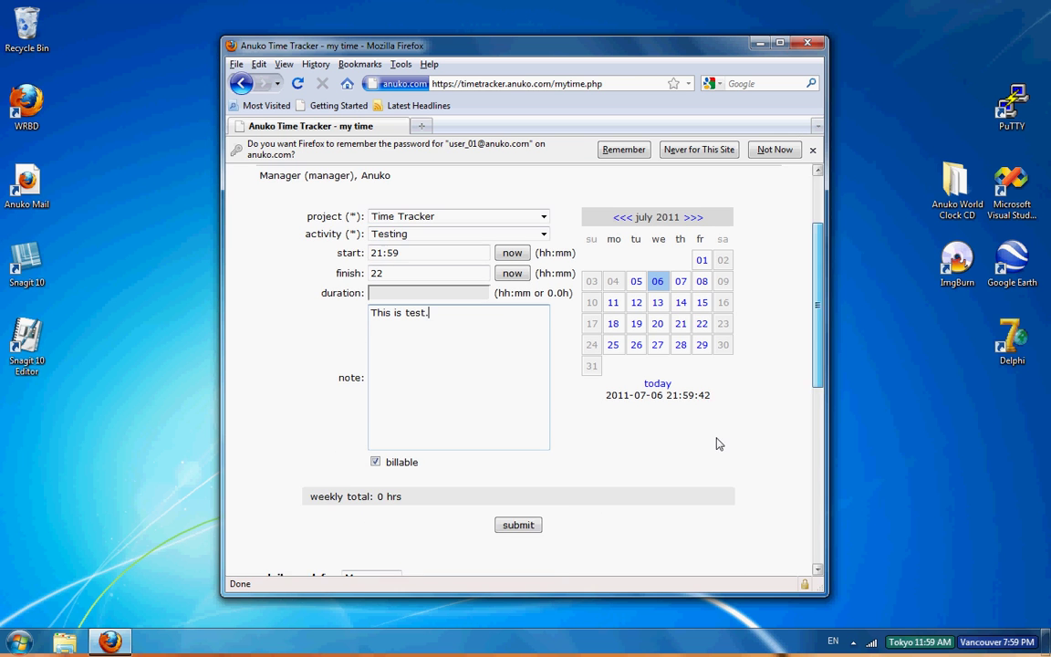
left_click(531, 525)
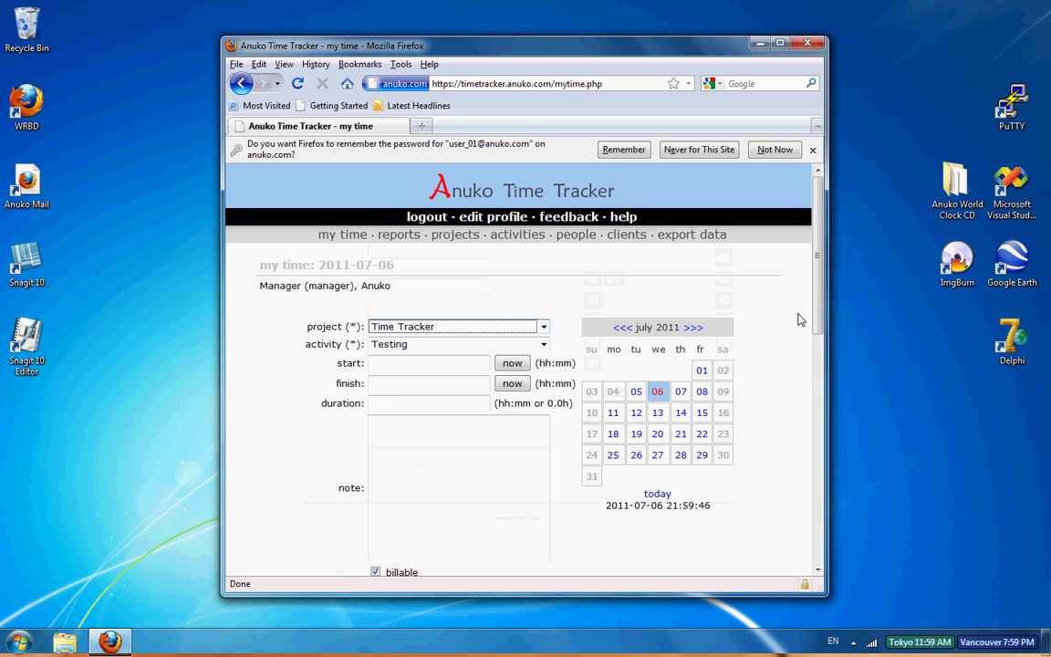
left_click_drag(820, 333, 800, 260)
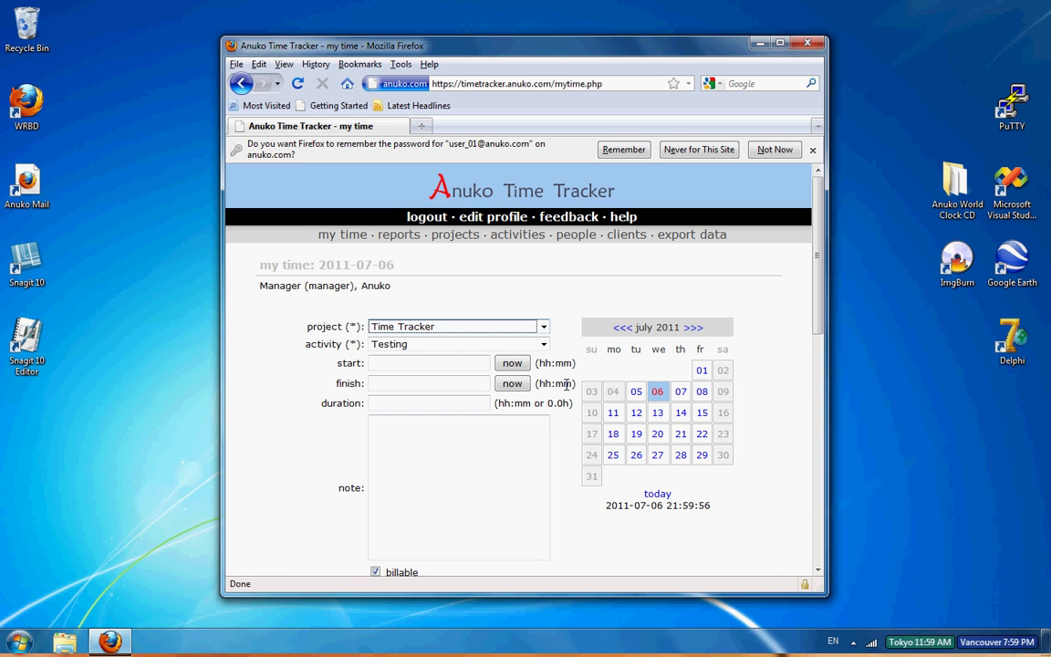
Step: Submit a 1-hour Time Tracker Coding entry with note 'A sample entry for coding.'
left_click(543, 344)
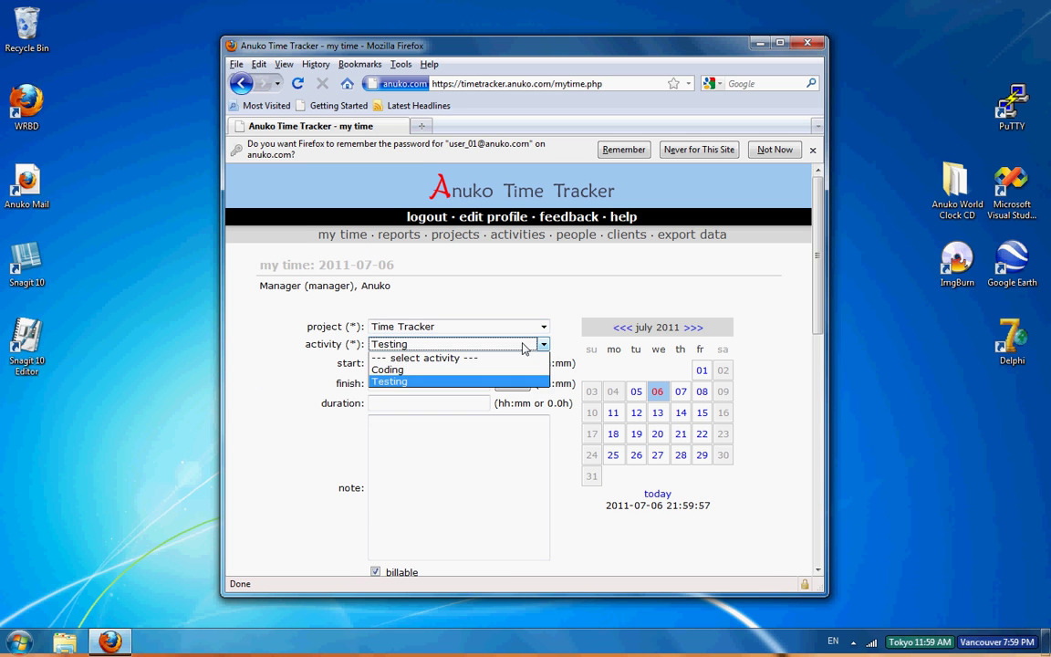
left_click(465, 368)
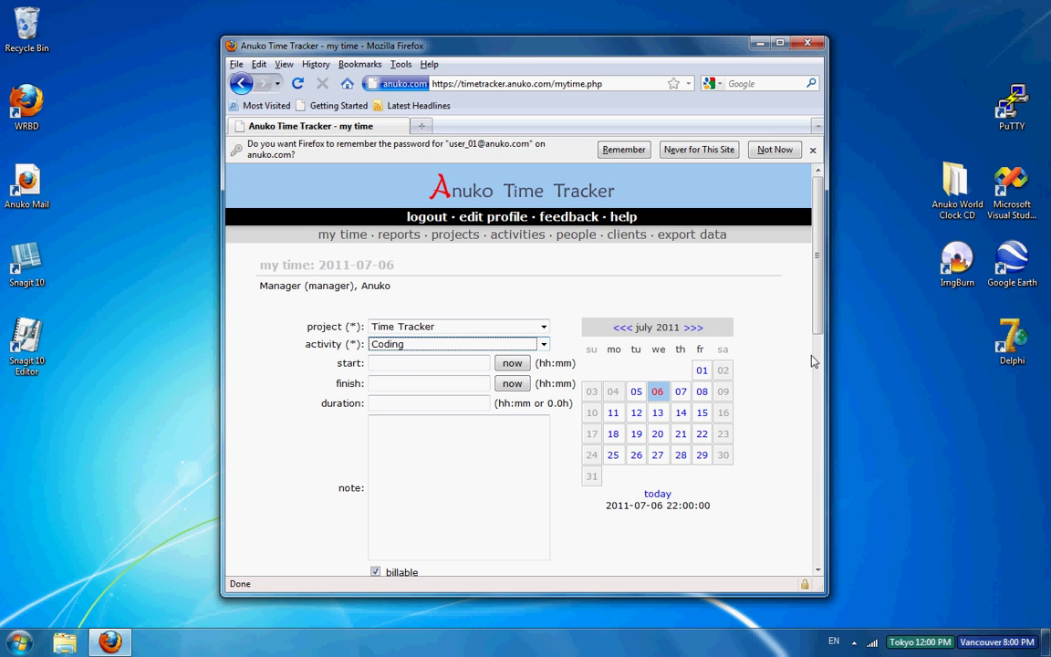
left_click_drag(817, 352, 827, 447)
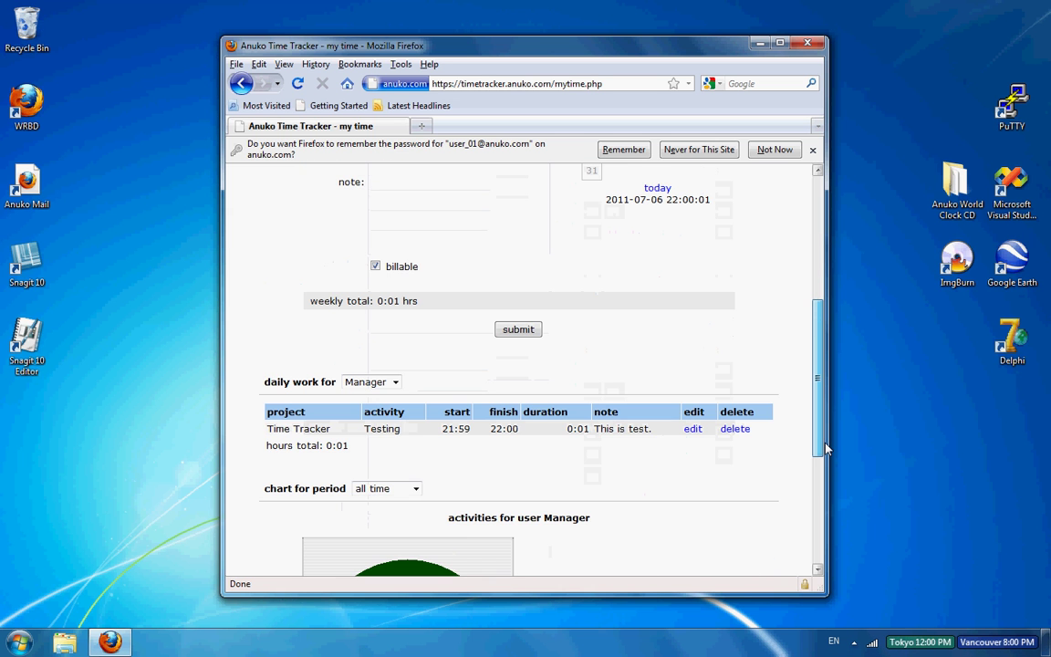
scroll(567, 357, "up", 6)
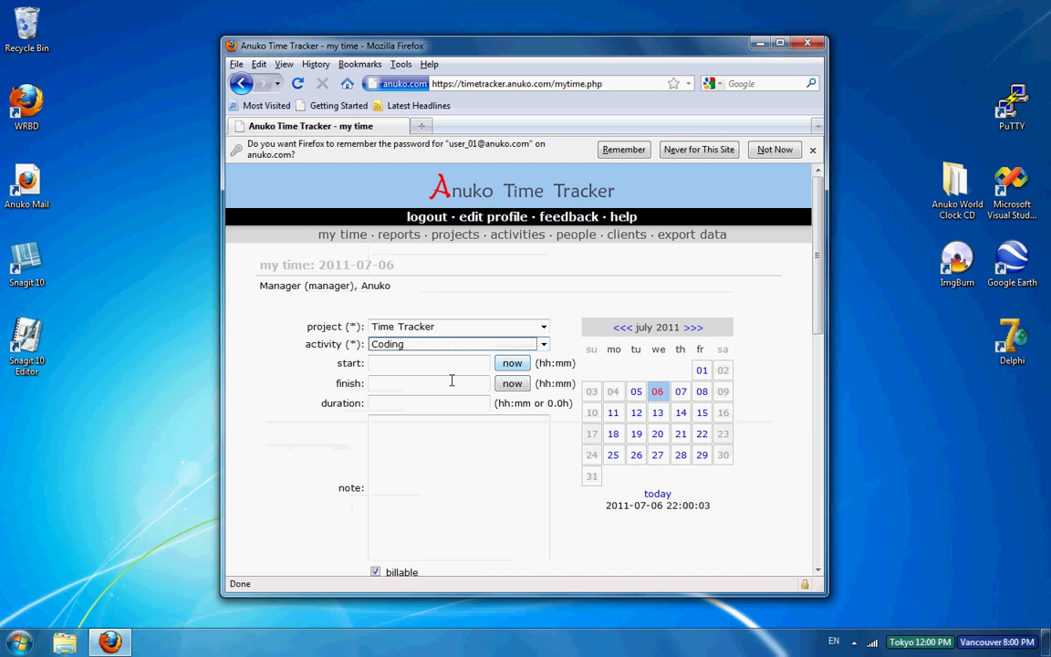
left_click(431, 403)
type("1")
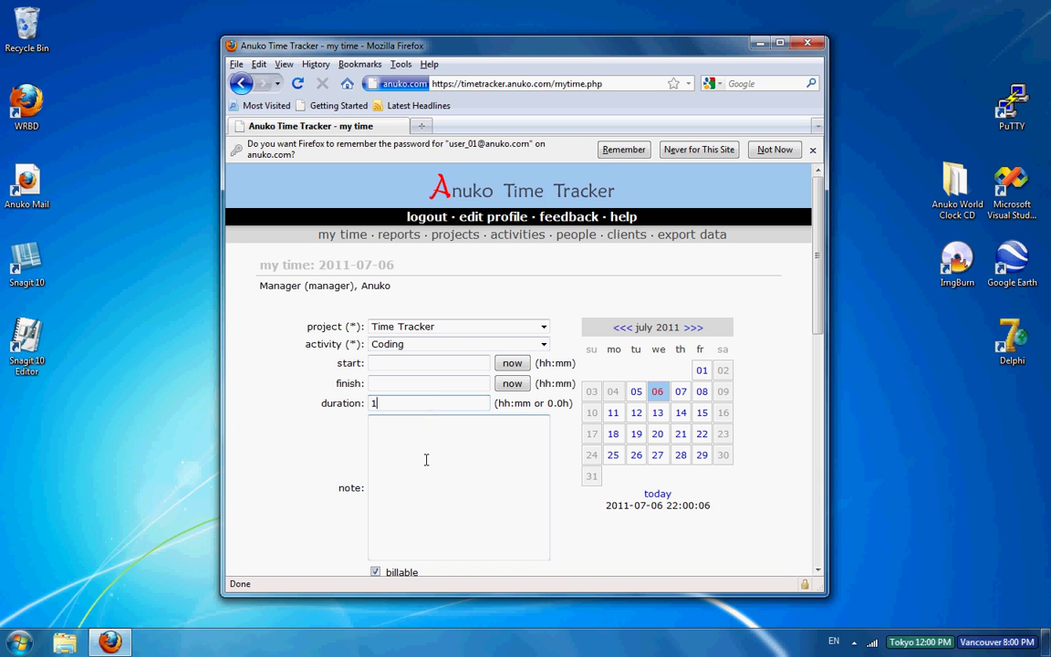
left_click(426, 460)
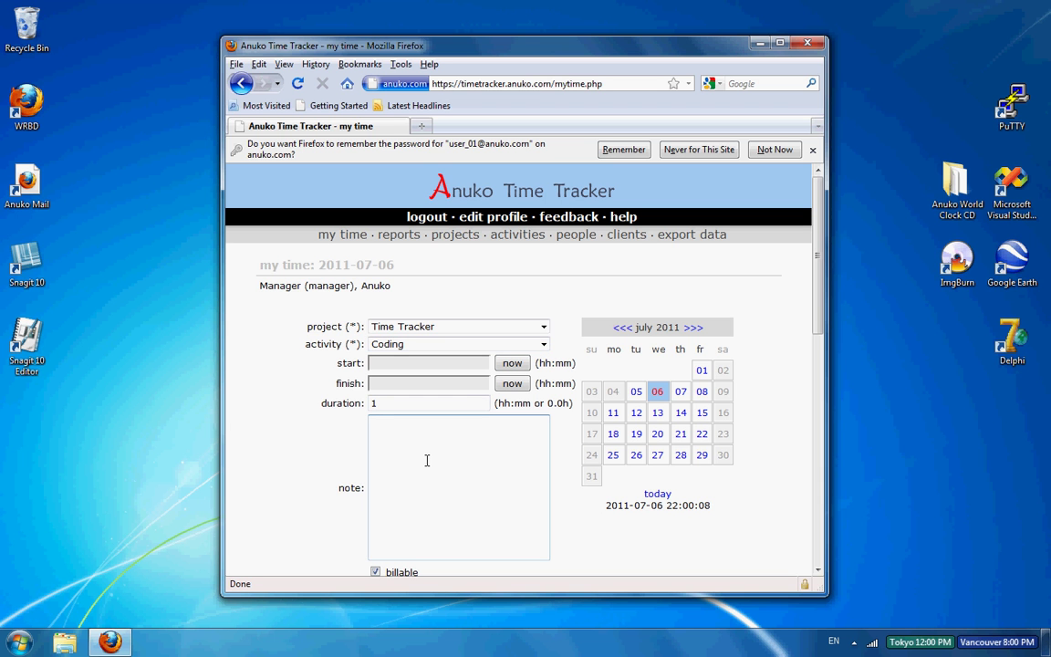
type("A sample entry for coding.")
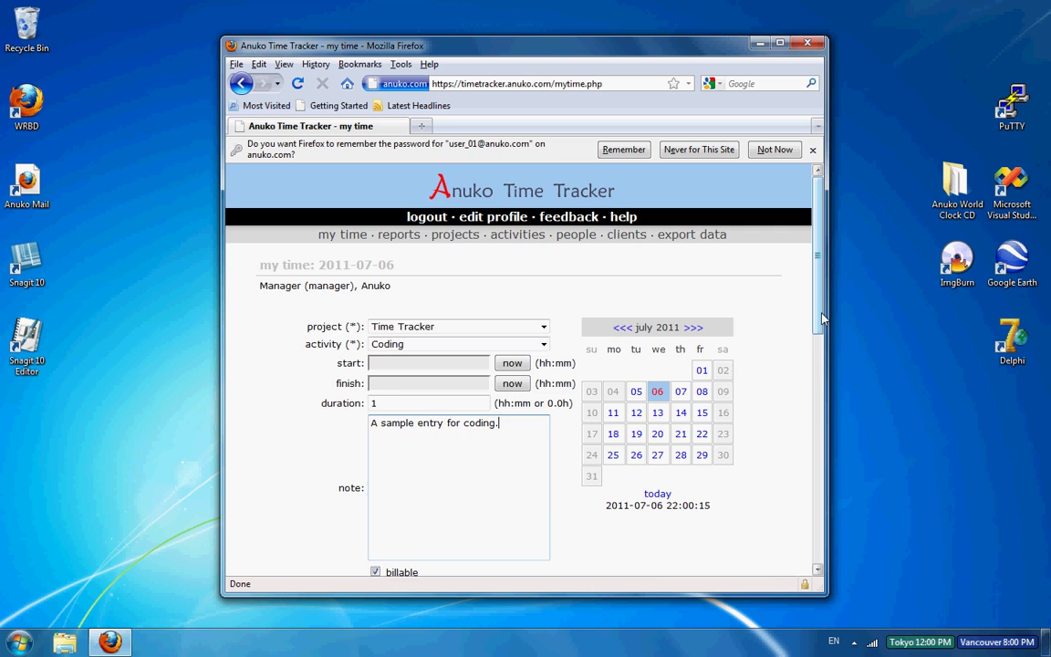
scroll(570, 370, "down", 5)
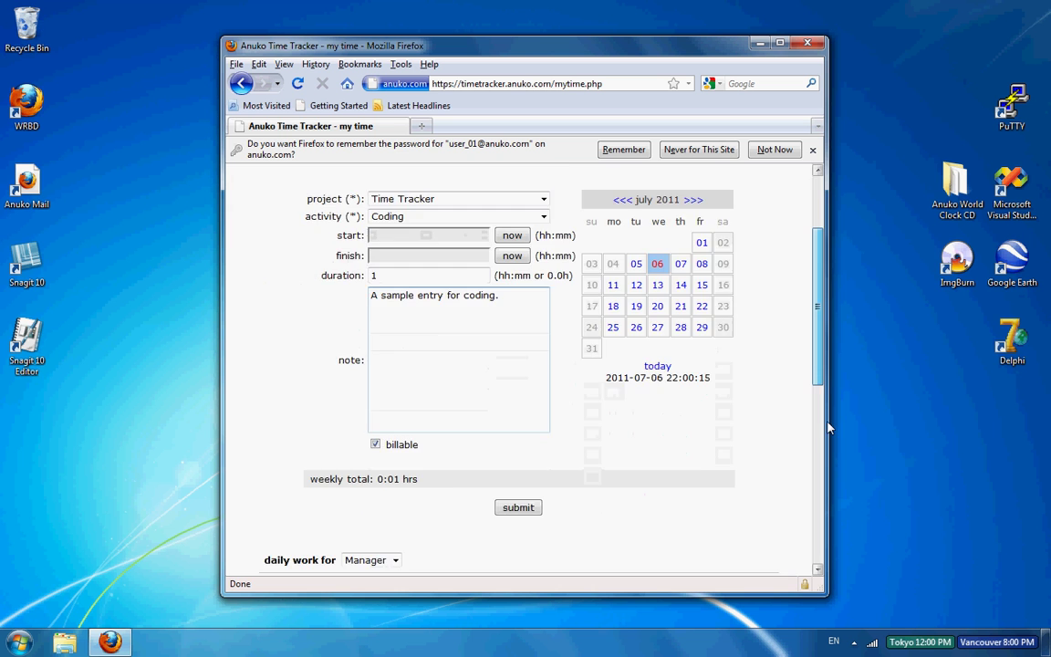
left_click(528, 368)
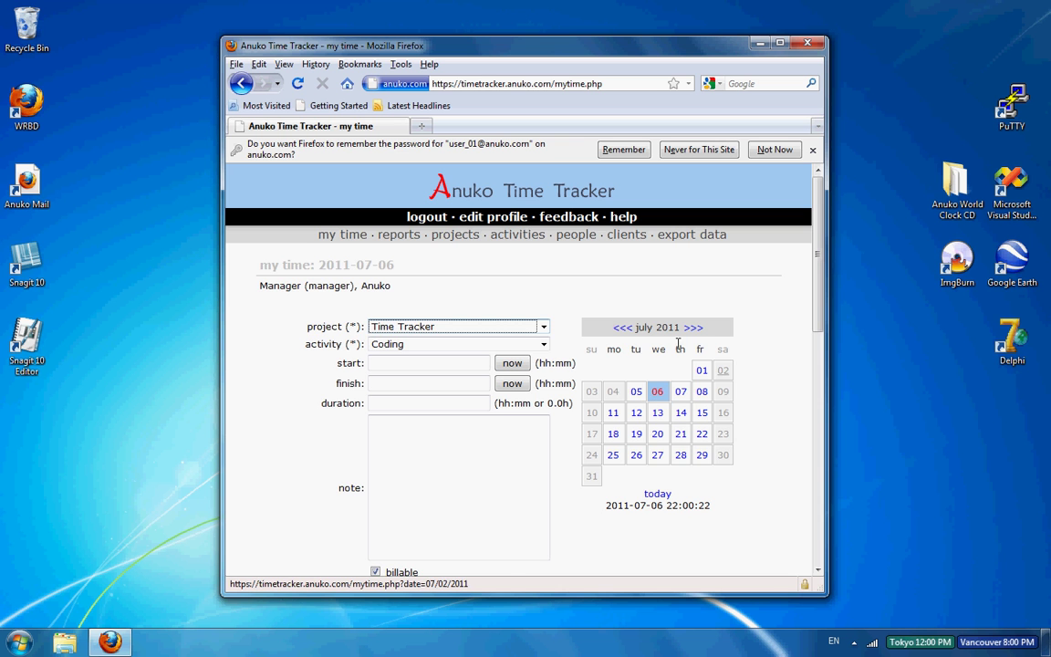
scroll(818, 424, "down", 3)
scroll(817, 424, "down", 4)
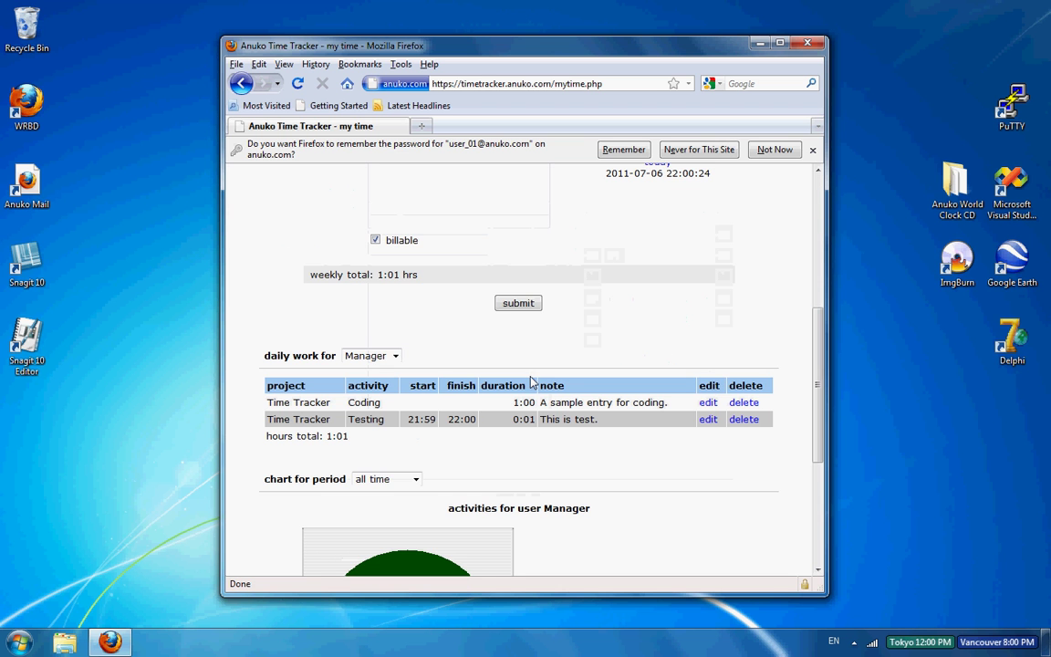
left_click_drag(818, 408, 820, 468)
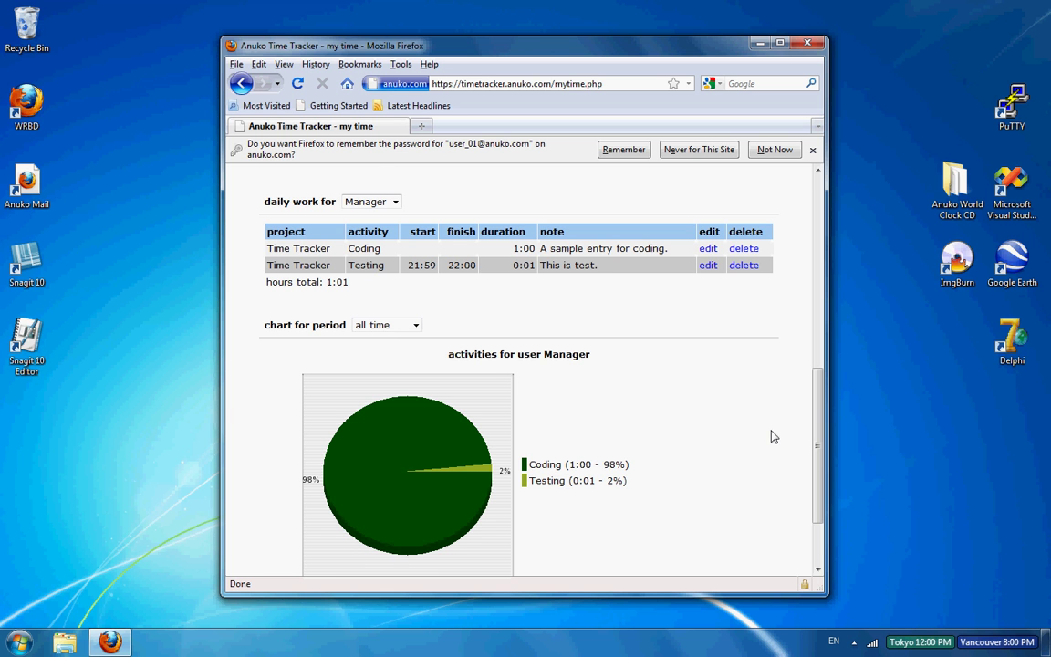
left_click_drag(816, 456, 825, 257)
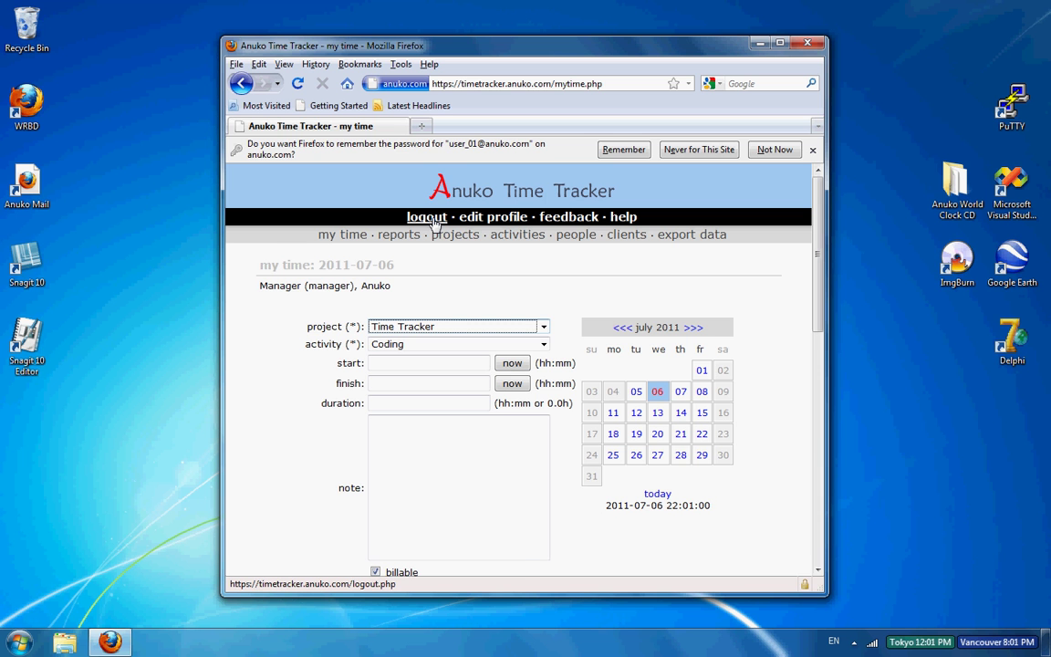
Step: Log out and load the site's root address to reach the login page
left_click(428, 217)
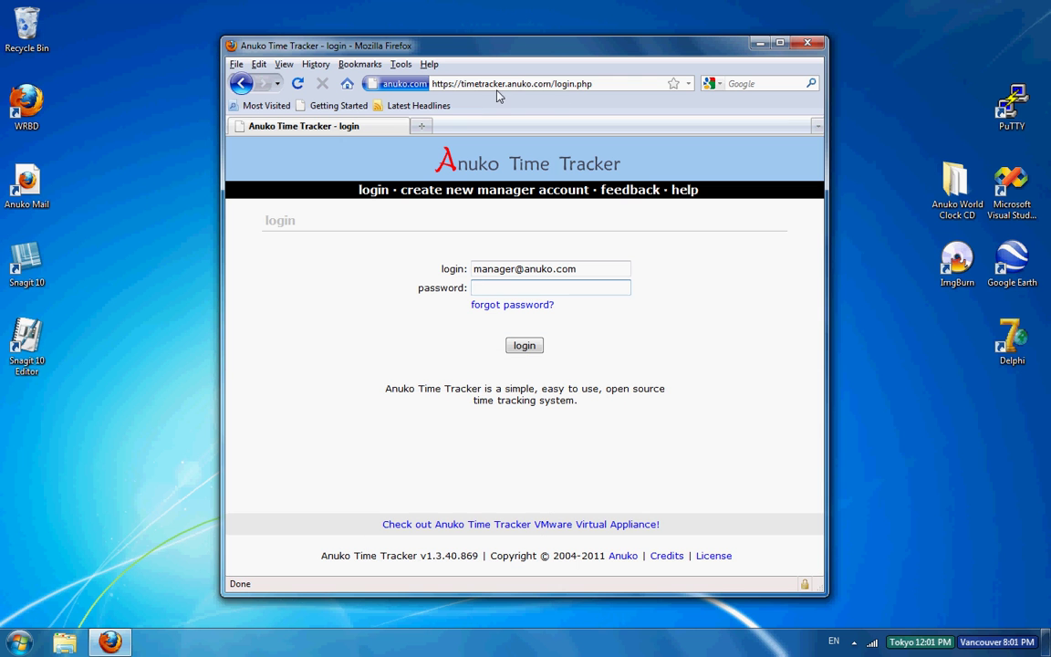
left_click(559, 87)
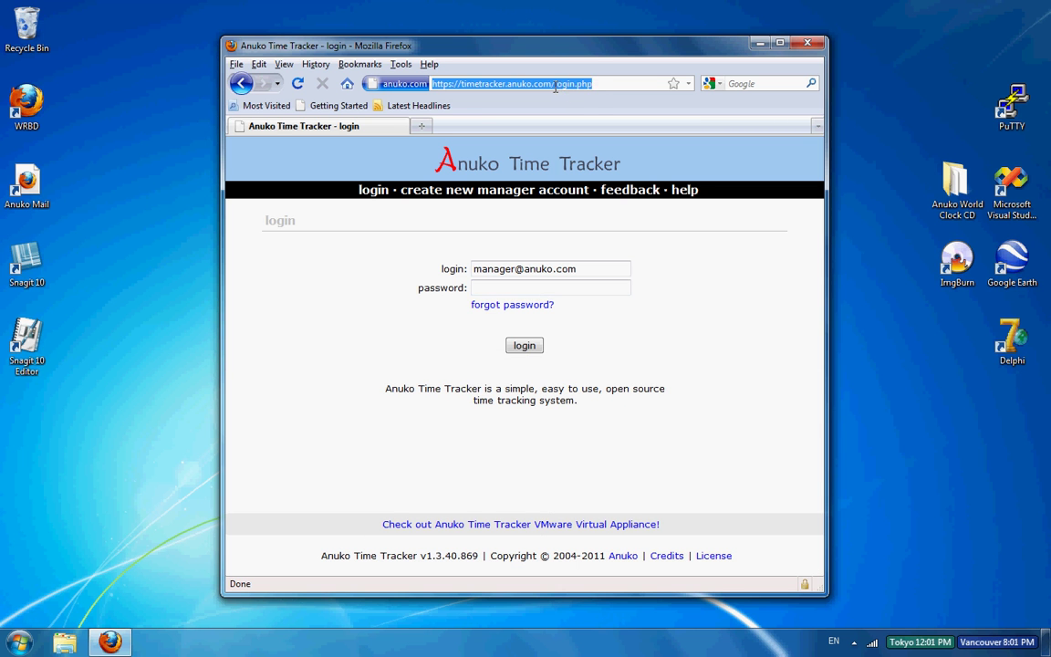
key("Return")
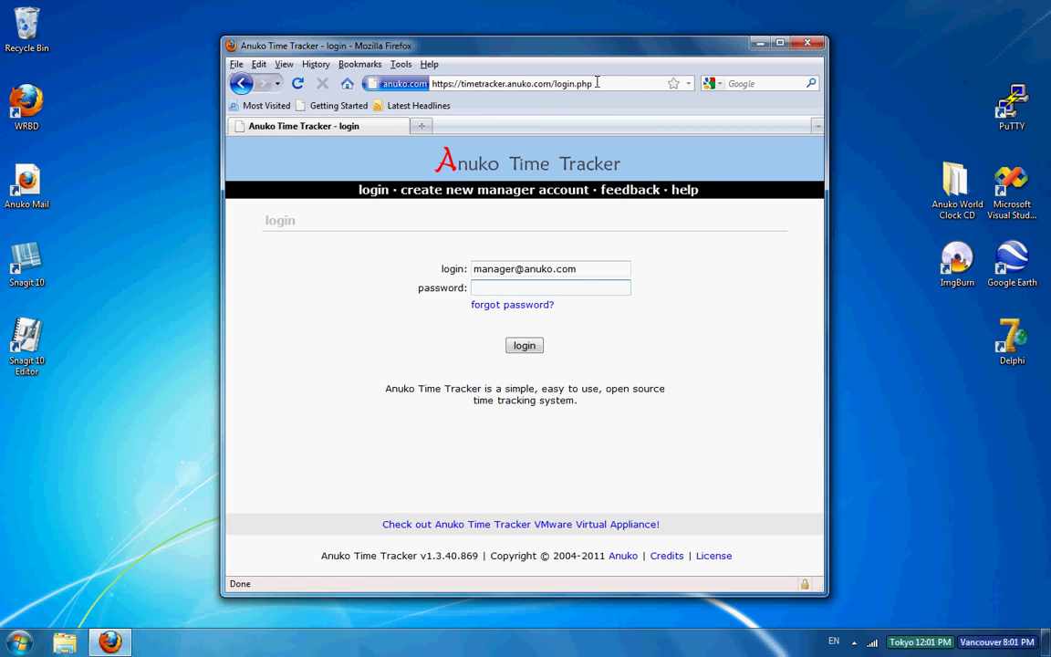
left_click(605, 82)
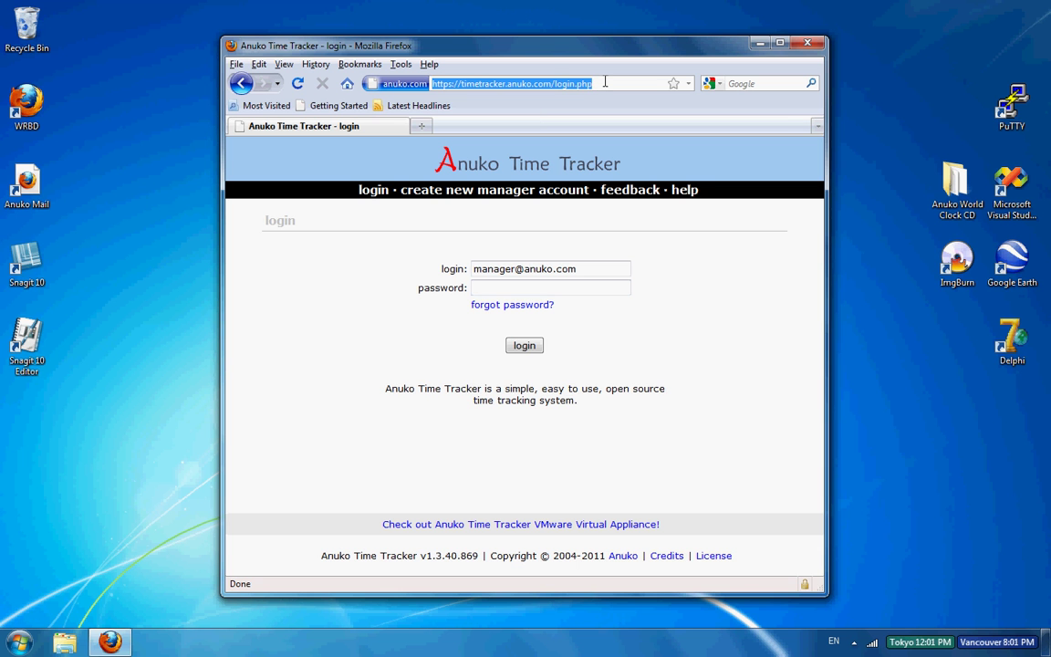
left_click(597, 85)
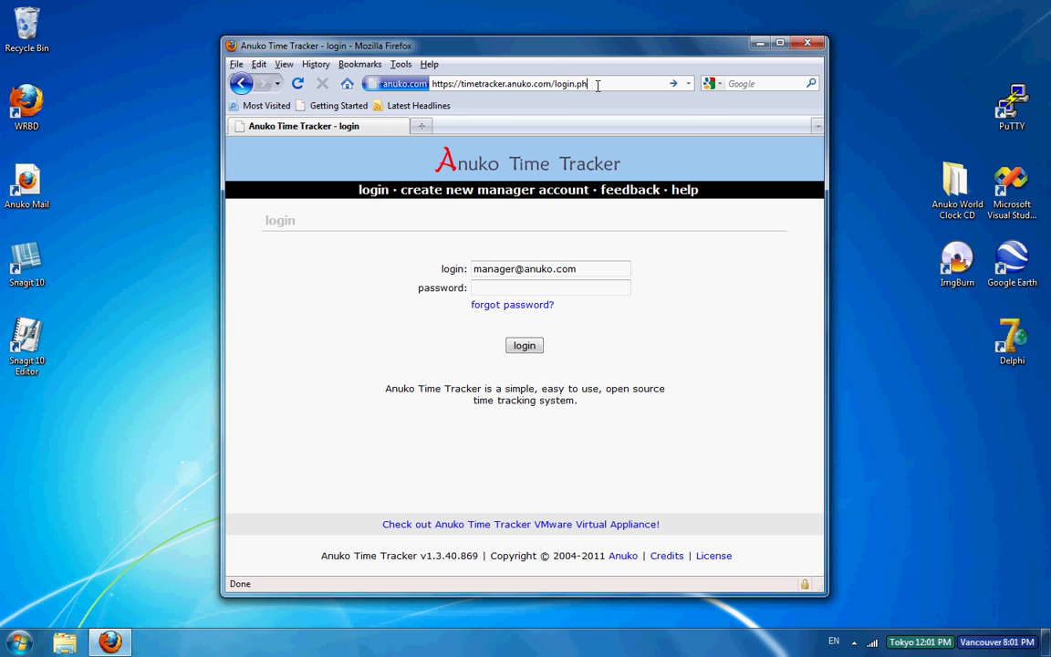
key("BackSpace")
key("BackSpace")
key("BackSpace")
key("BackSpace")
key("BackSpace")
key("BackSpace")
key("BackSpace")
key("BackSpace")
key("BackSpace")
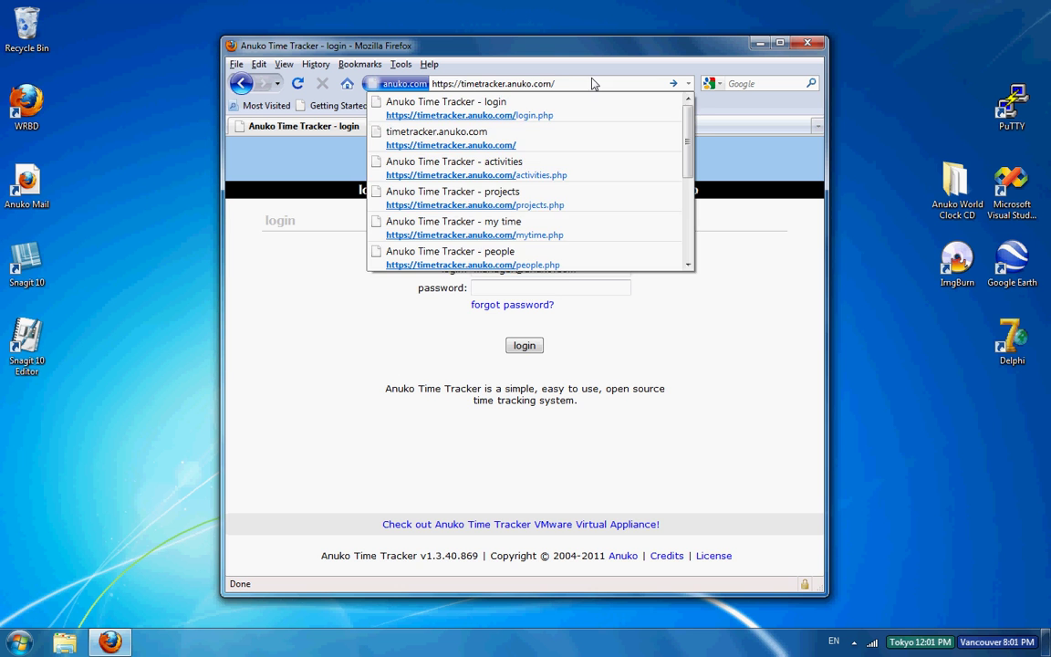
left_click_drag(574, 85, 423, 88)
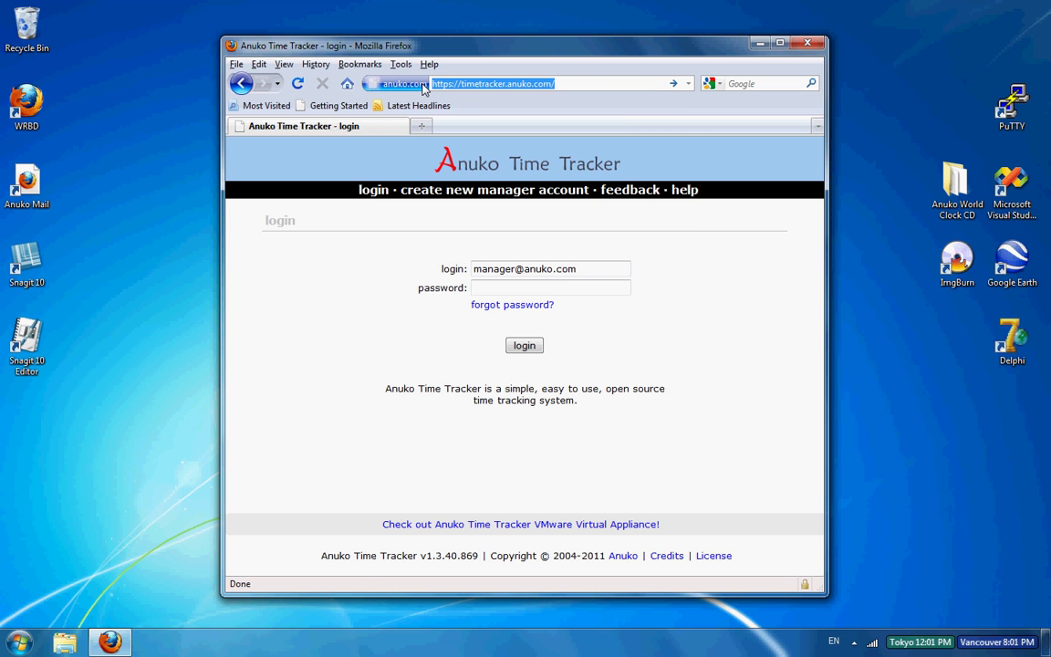
key("Return")
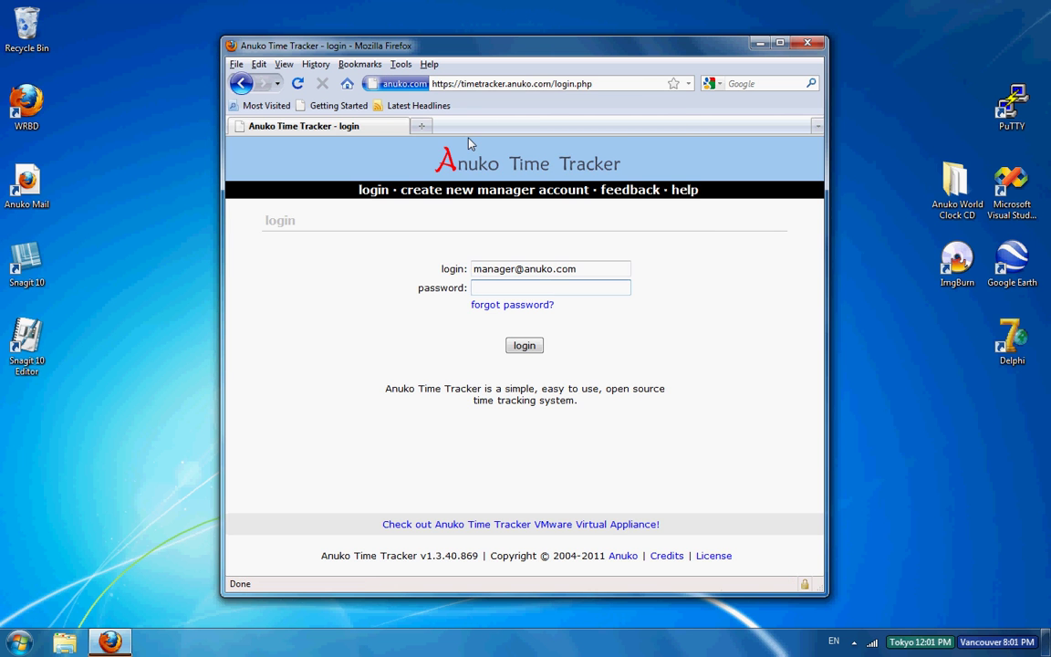
Step: Log back in as the manager with the account password
left_click(497, 283)
type("•••••")
left_click(524, 345)
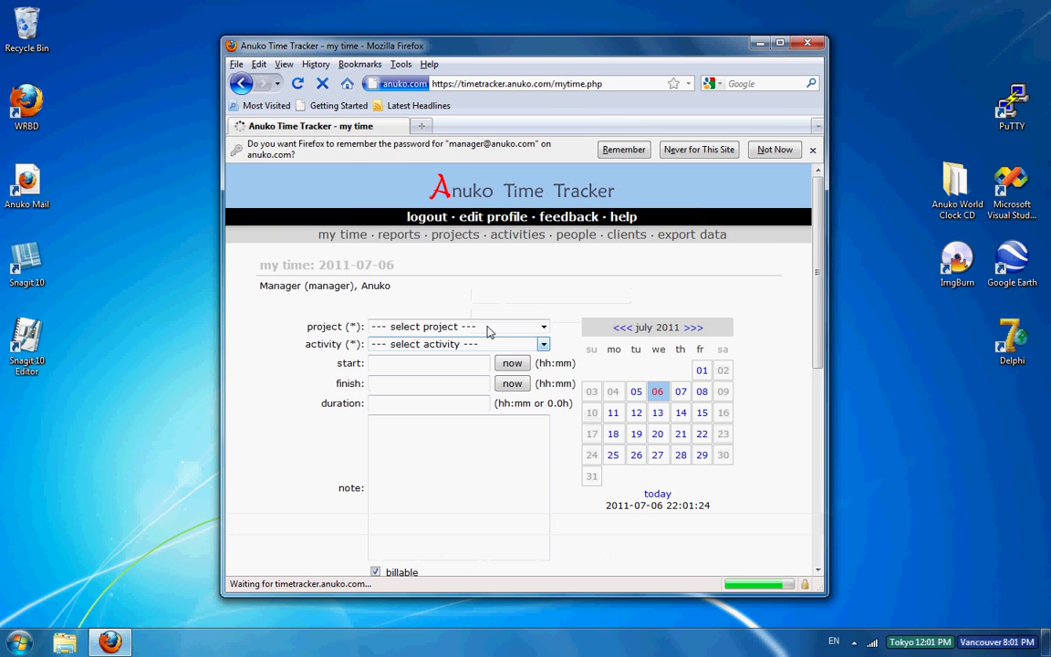
Step: Select project Business Administration and activity Testing for a new entry
scroll(785, 242, "down", 1)
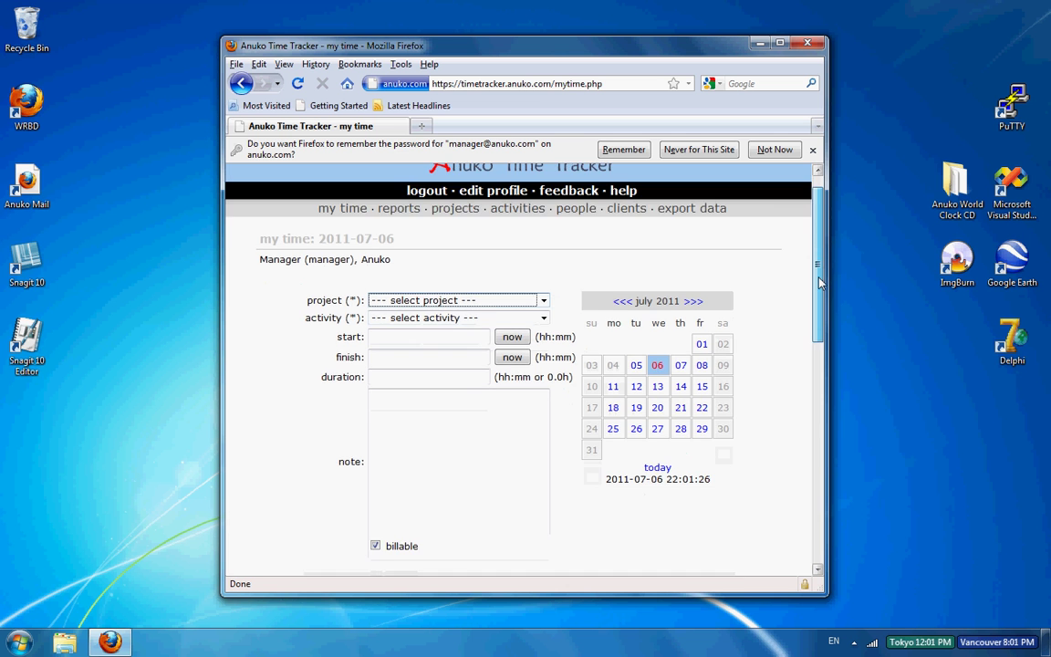
scroll(809, 246, "up", 1)
scroll(811, 320, "down", 5)
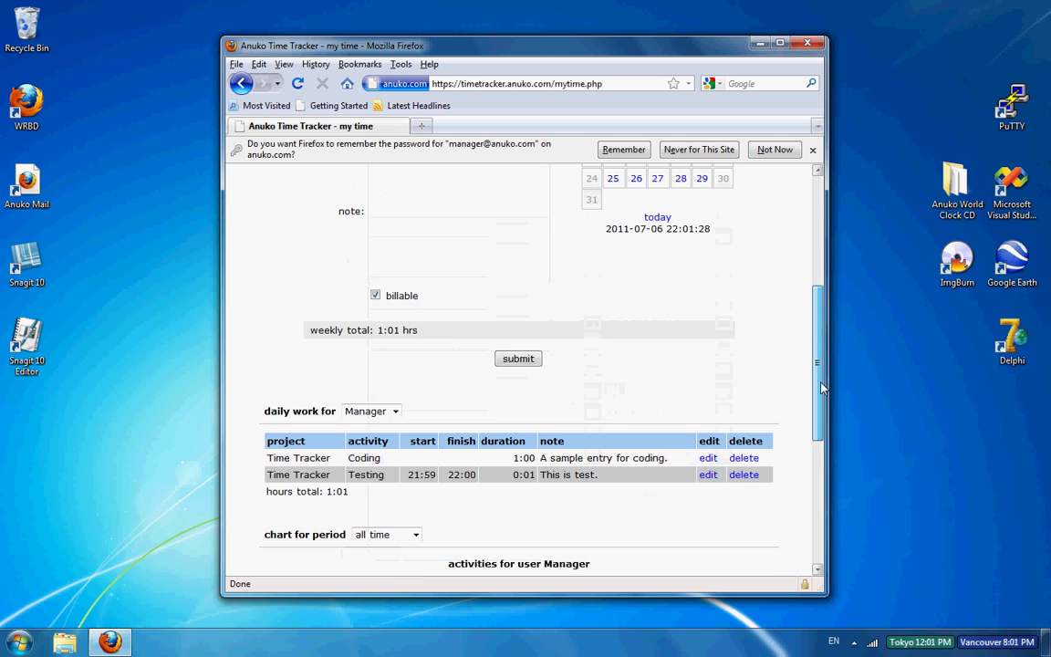
scroll(739, 239, "up", 5)
scroll(739, 250, "down", 1)
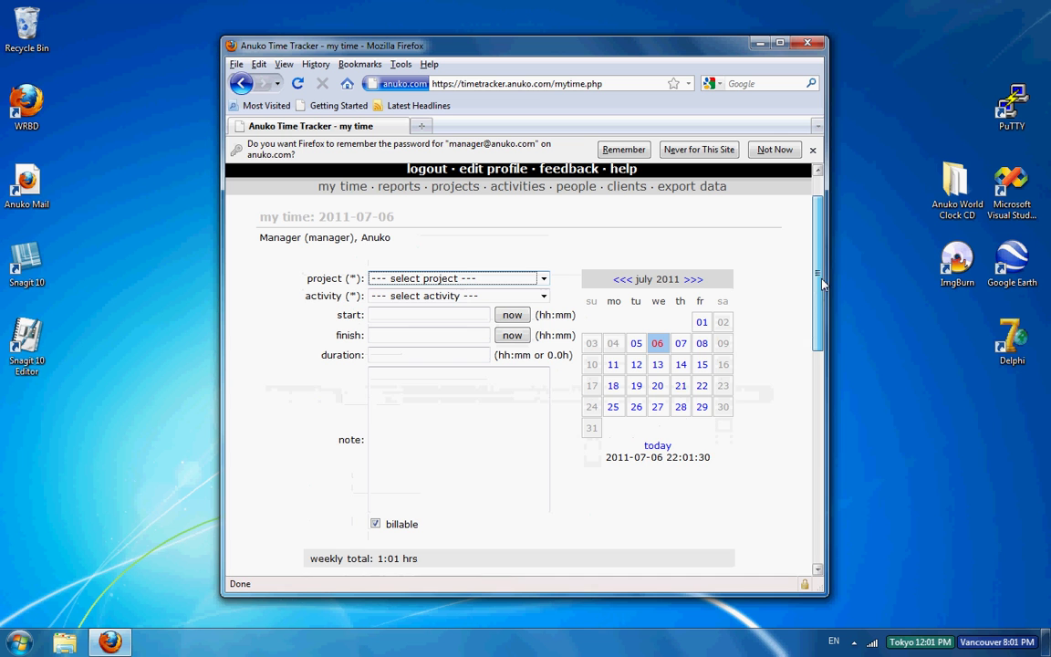
left_click(544, 278)
left_click(536, 303)
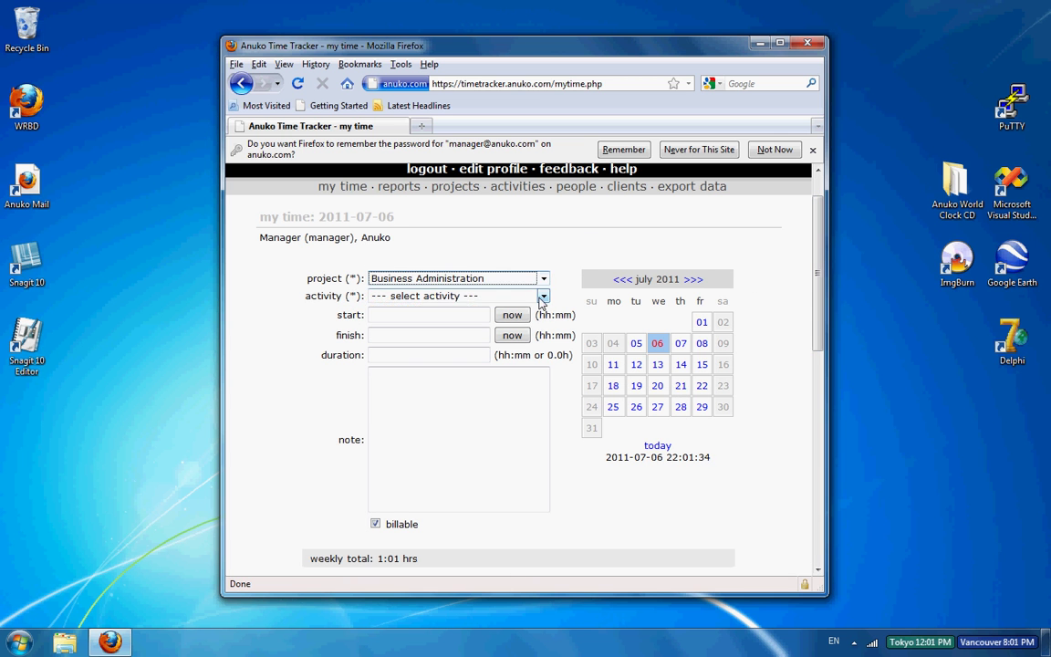
left_click(542, 298)
left_click(481, 321)
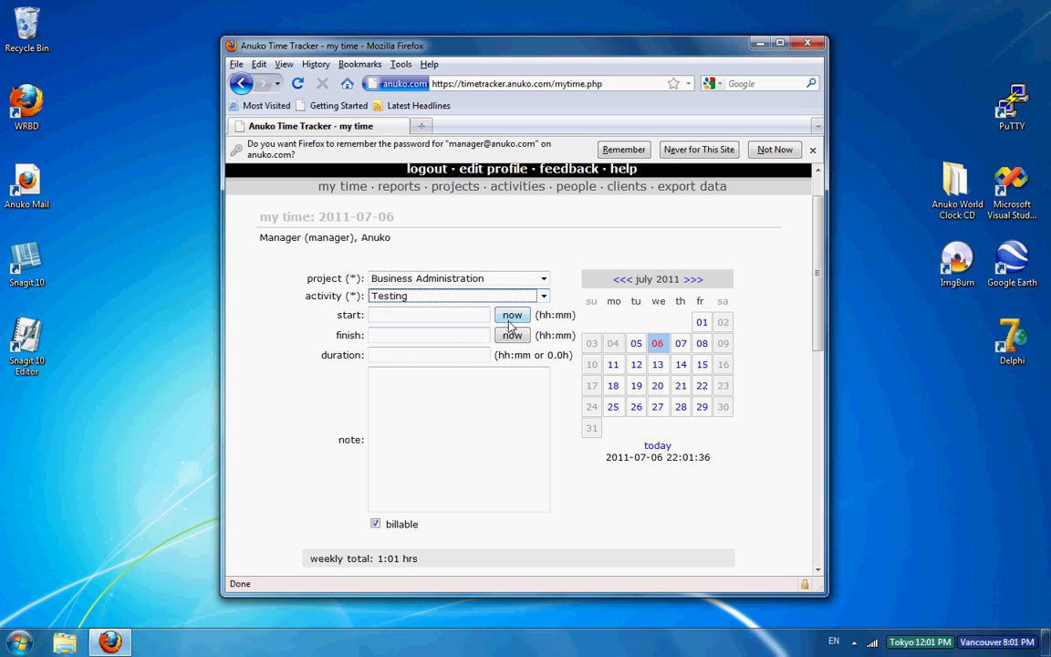
Step: Log 22:01 to 22:15 with the note 'another entry' and submit it
left_click(510, 316)
left_click(450, 335)
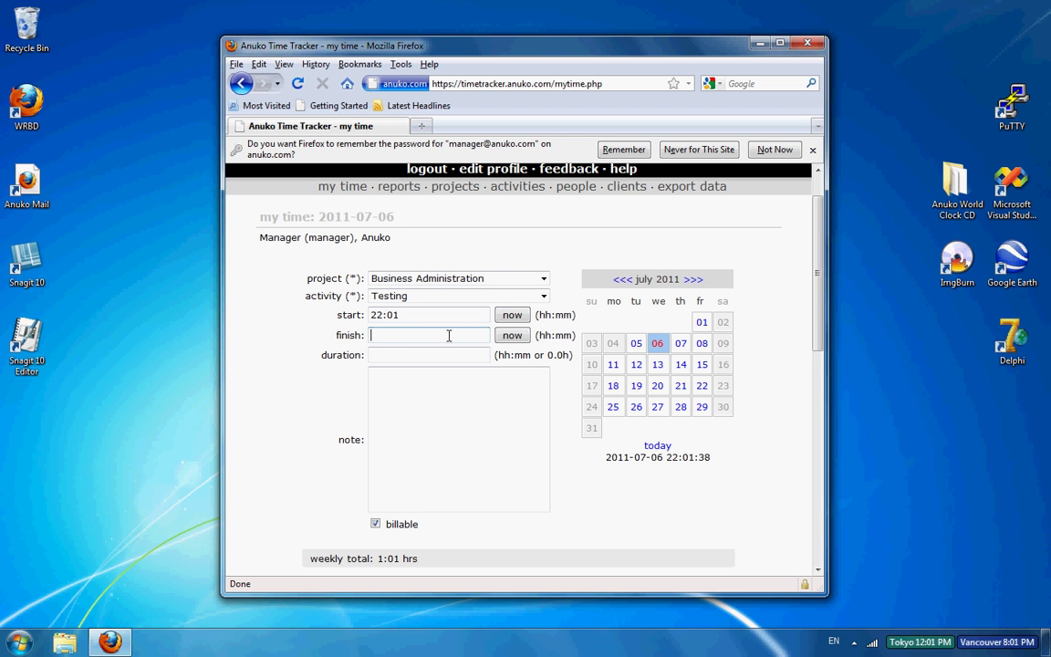
type("22:15")
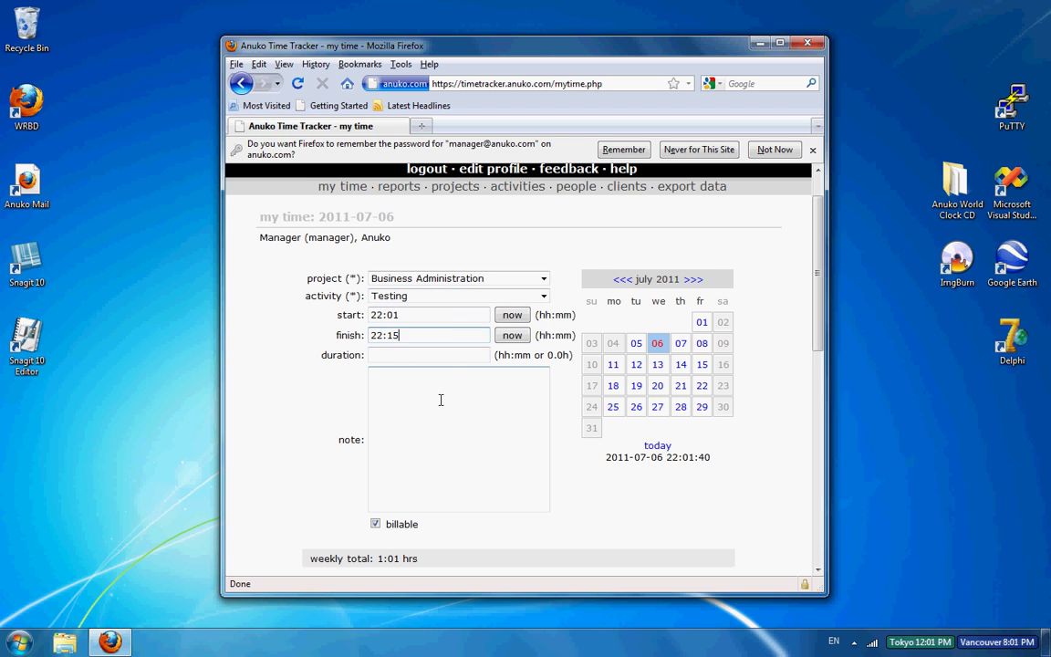
left_click(441, 401)
type("a")
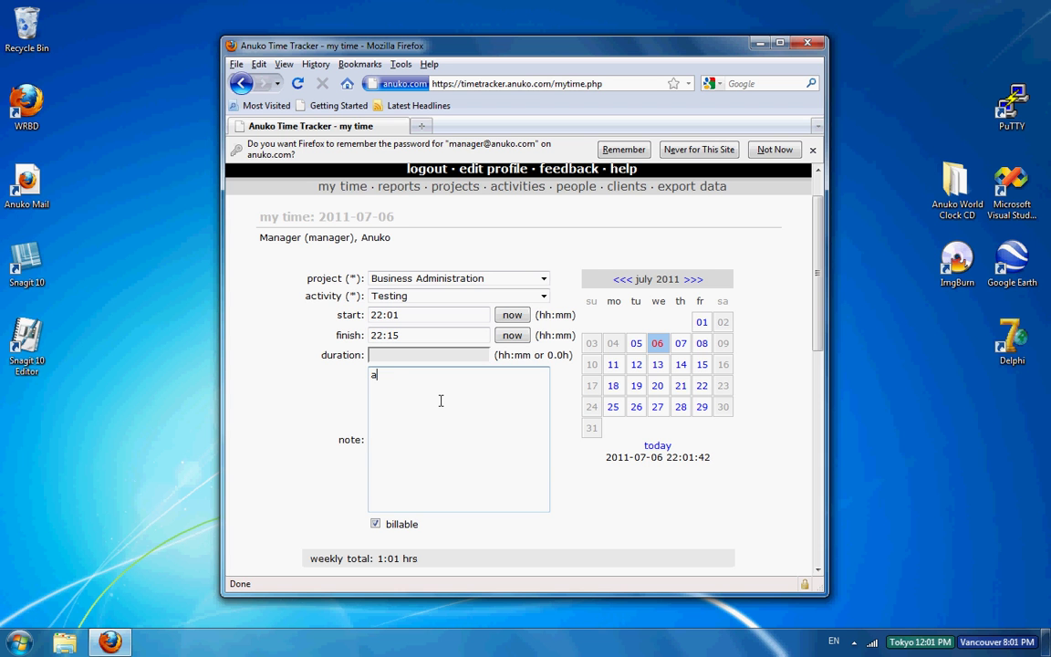
type("notehr entry")
type("e")
scroll(821, 374, "down", 1)
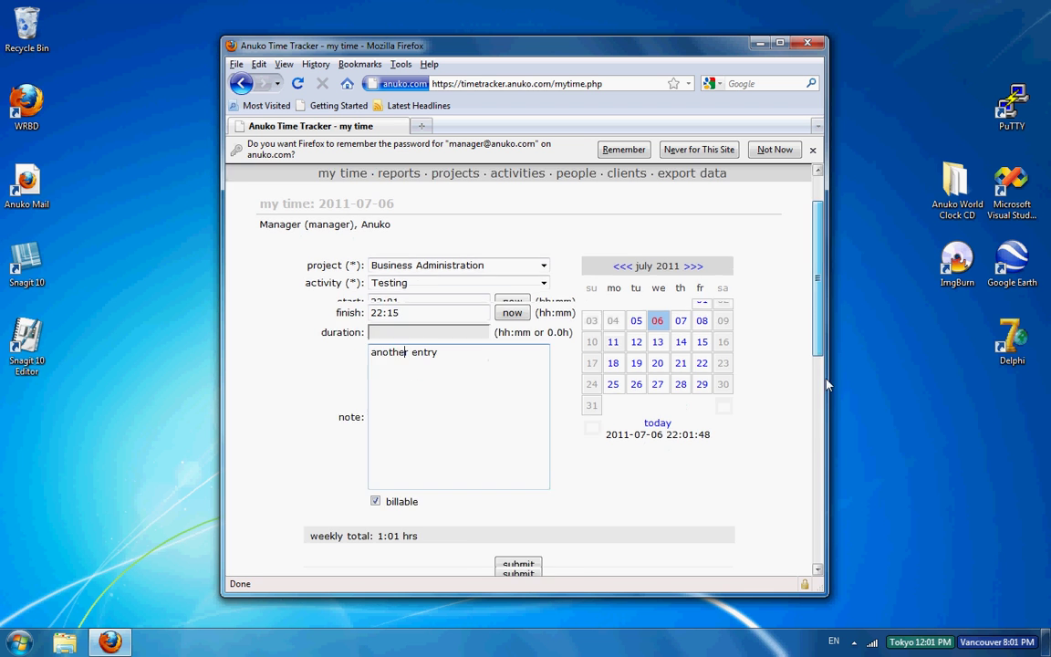
scroll(826, 385, "down", 5)
left_click(520, 307)
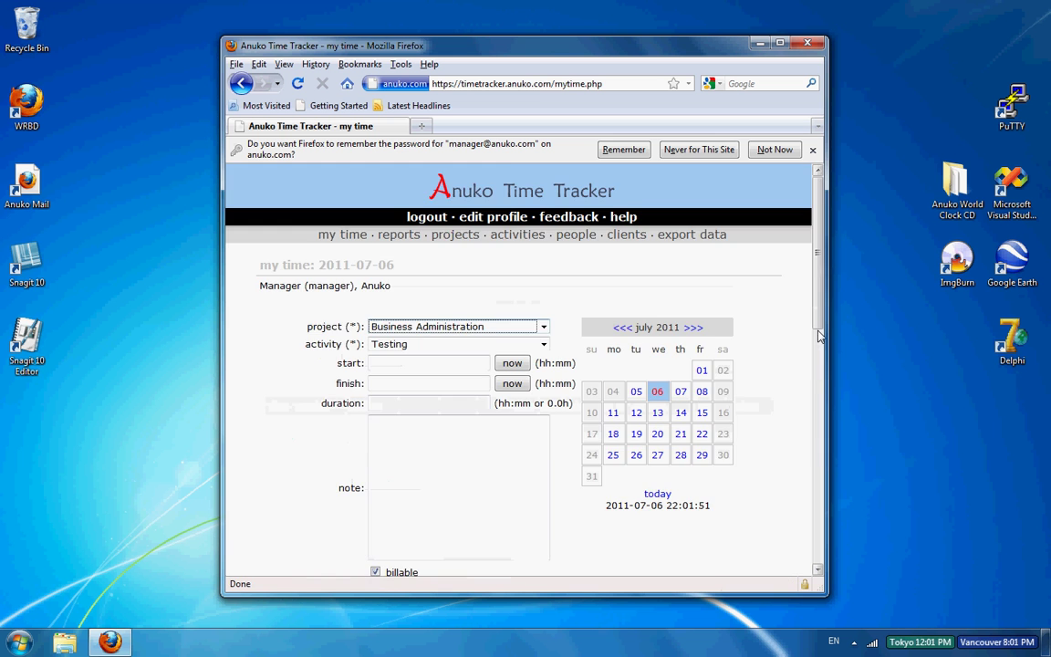
scroll(819, 336, "down", 6)
scroll(809, 349, "up", 2)
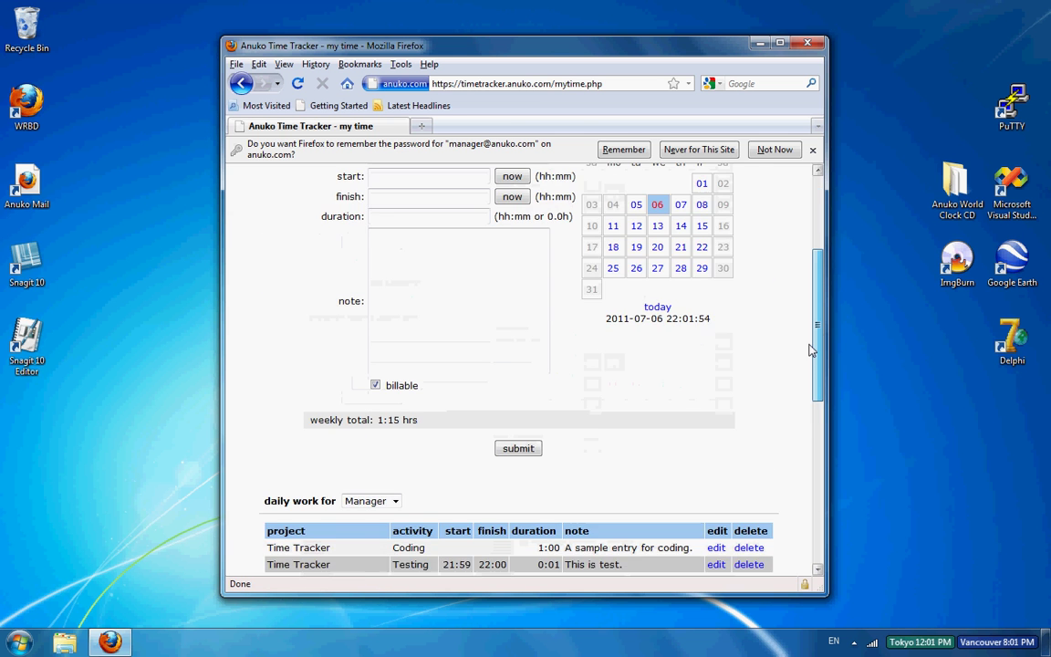
scroll(810, 349, "up", 4)
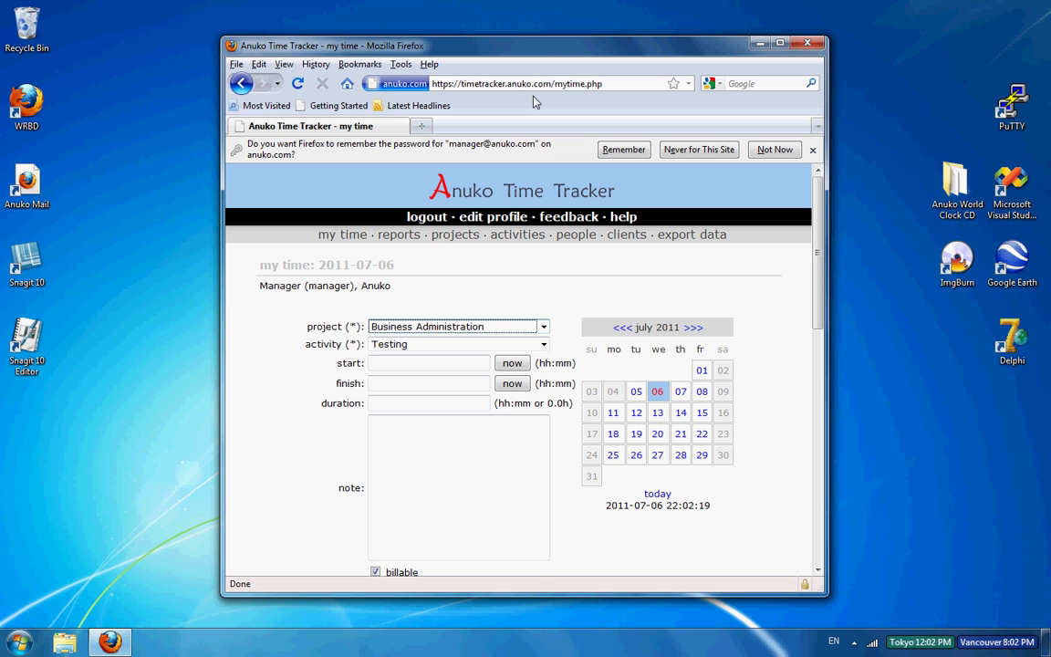
scroll(818, 312, "down", 2)
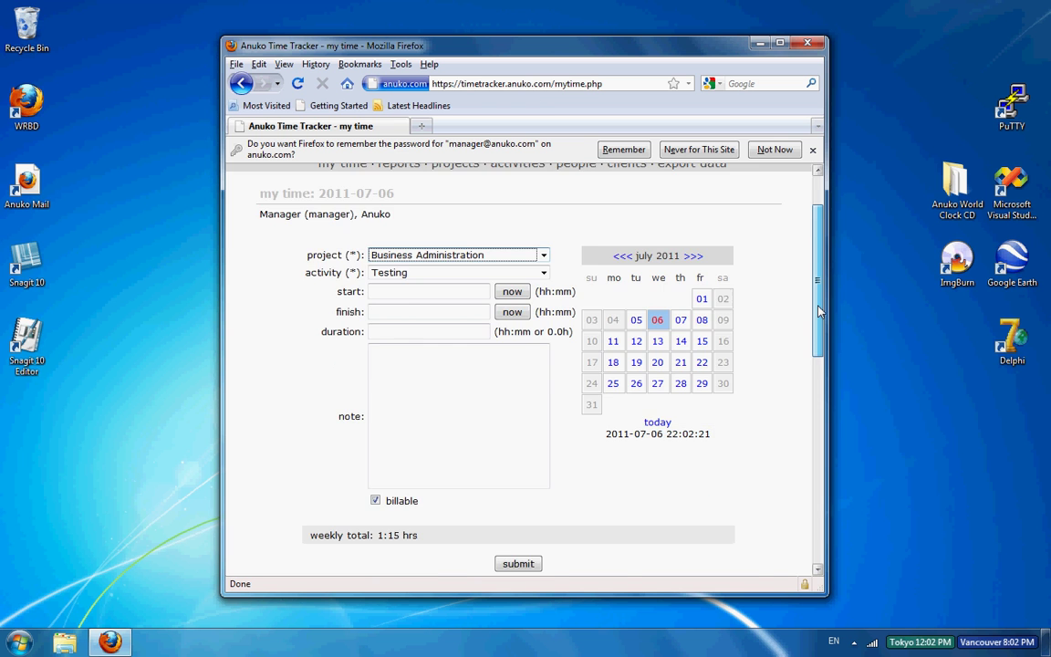
scroll(818, 312, "down", 3)
scroll(809, 274, "up", 5)
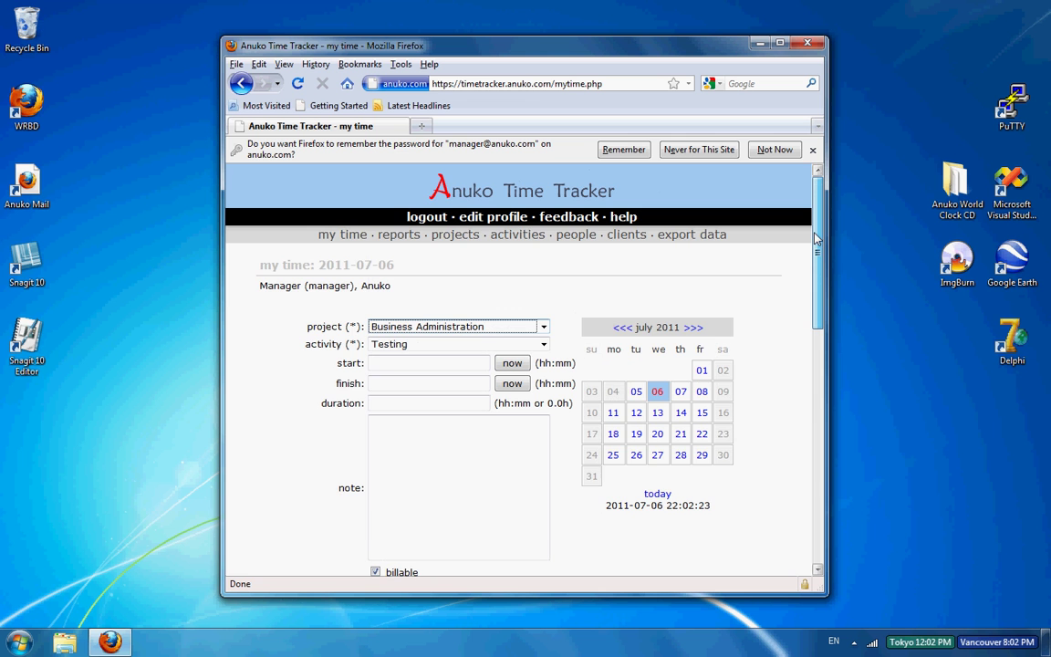
mouse_move(816, 239)
left_mouse_down()
mouse_move(818, 323)
mouse_move(818, 228)
left_mouse_up()
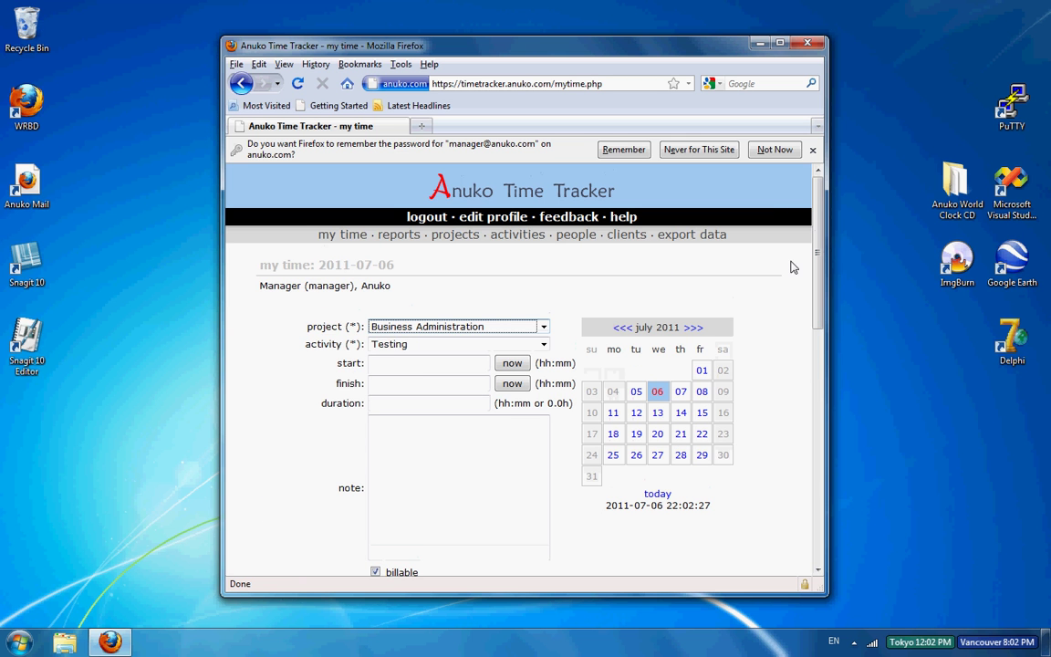